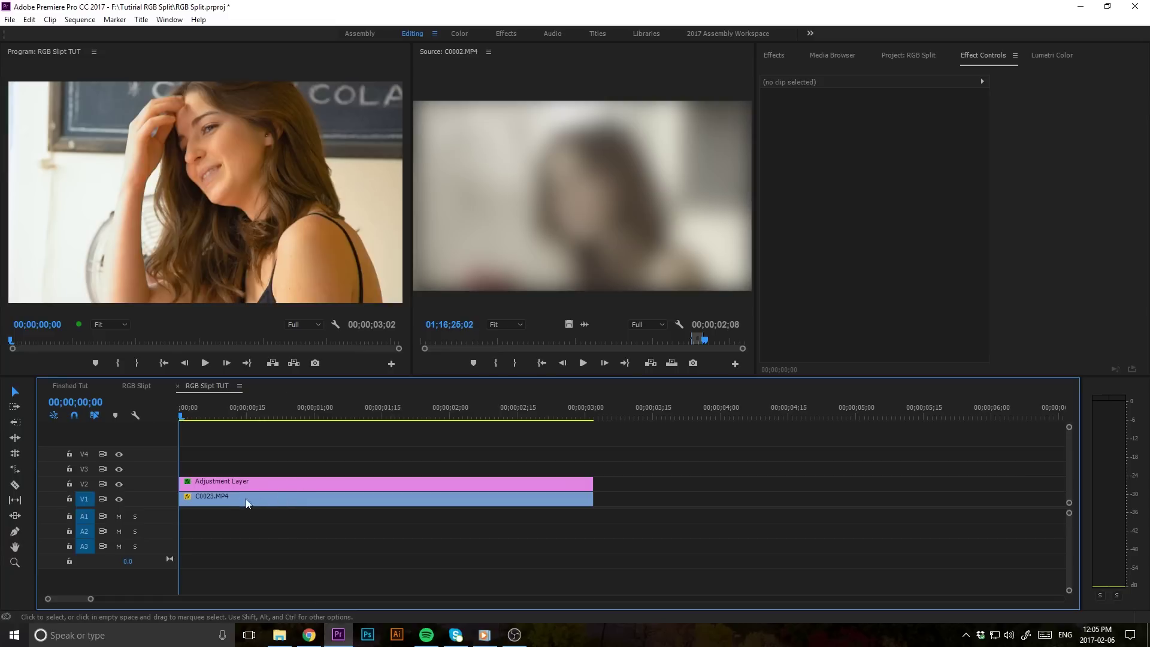
Step: Move the Adjustment Layer from V2 up to track V5, above the C0023.MP4 clip on V1
click(234, 499)
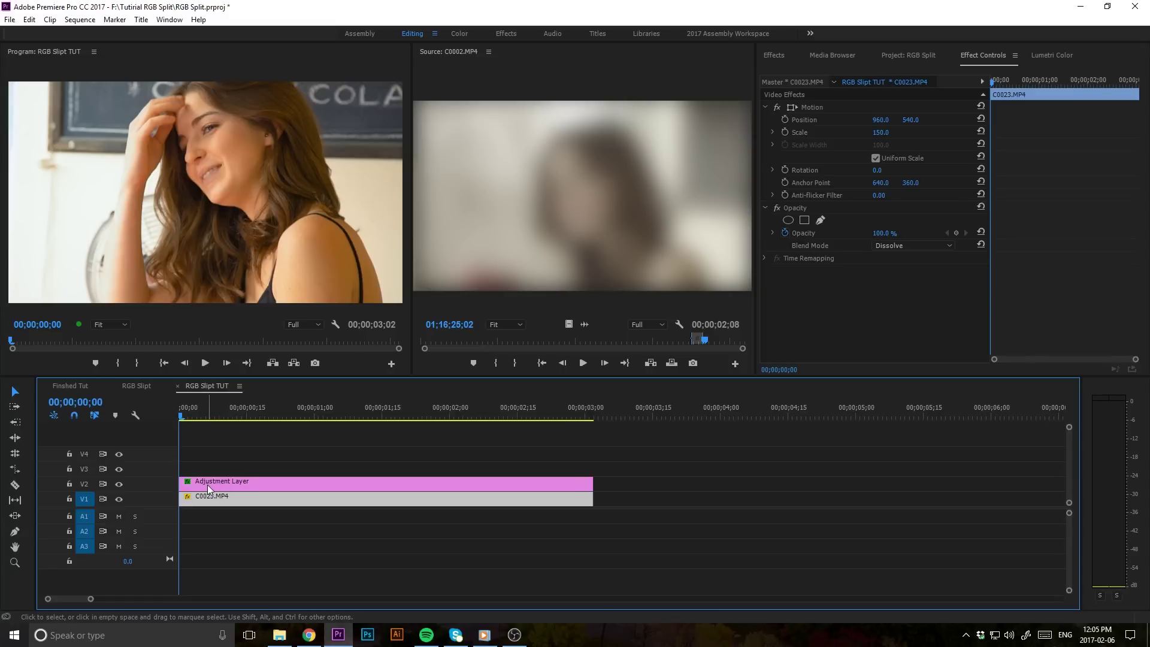
drag(210, 489, 211, 437)
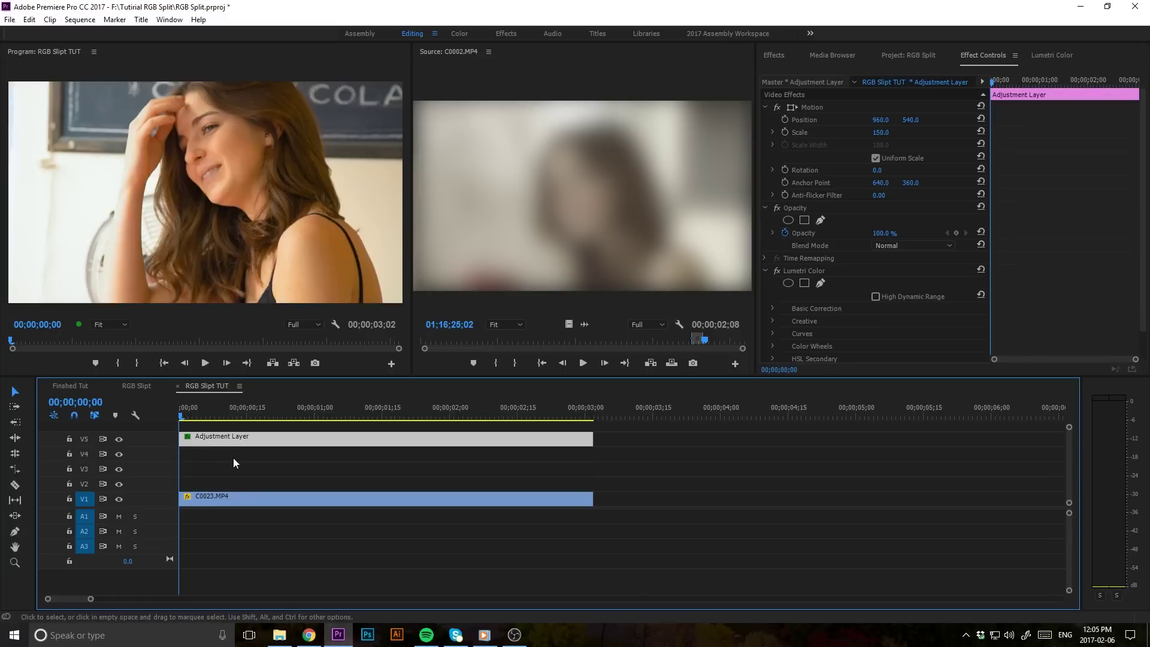
click(266, 501)
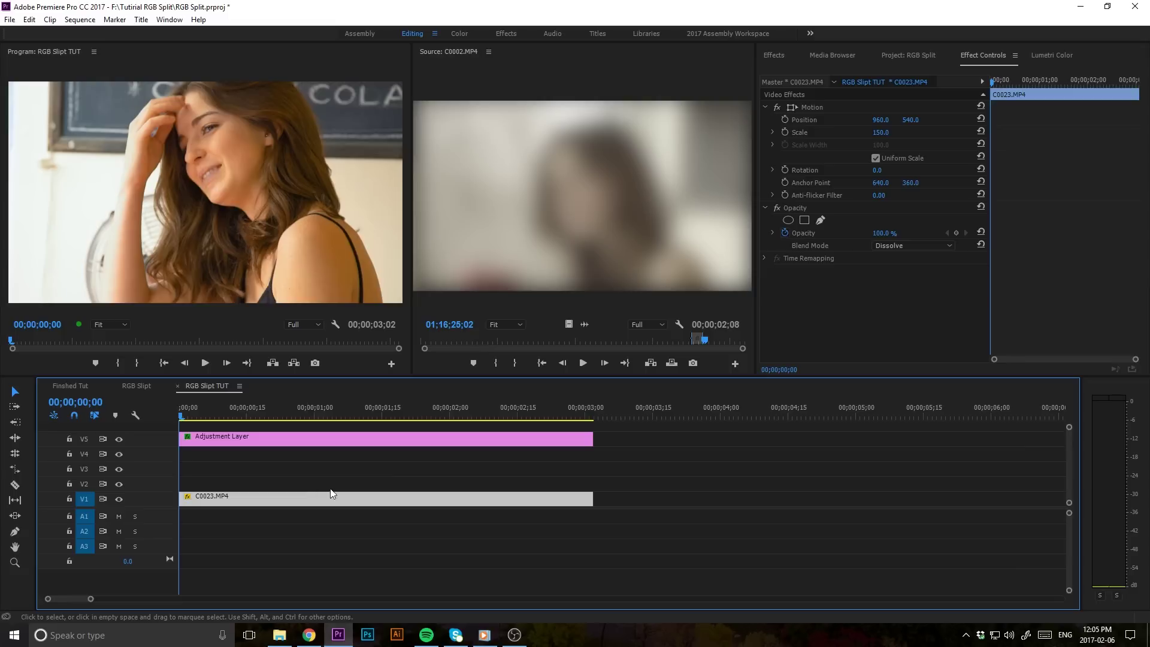
Step: Alt-drag the C0023.MP4 clip upward to duplicate it onto tracks V2 and V3
click(655, 488)
click(420, 501)
drag(296, 498, 309, 472)
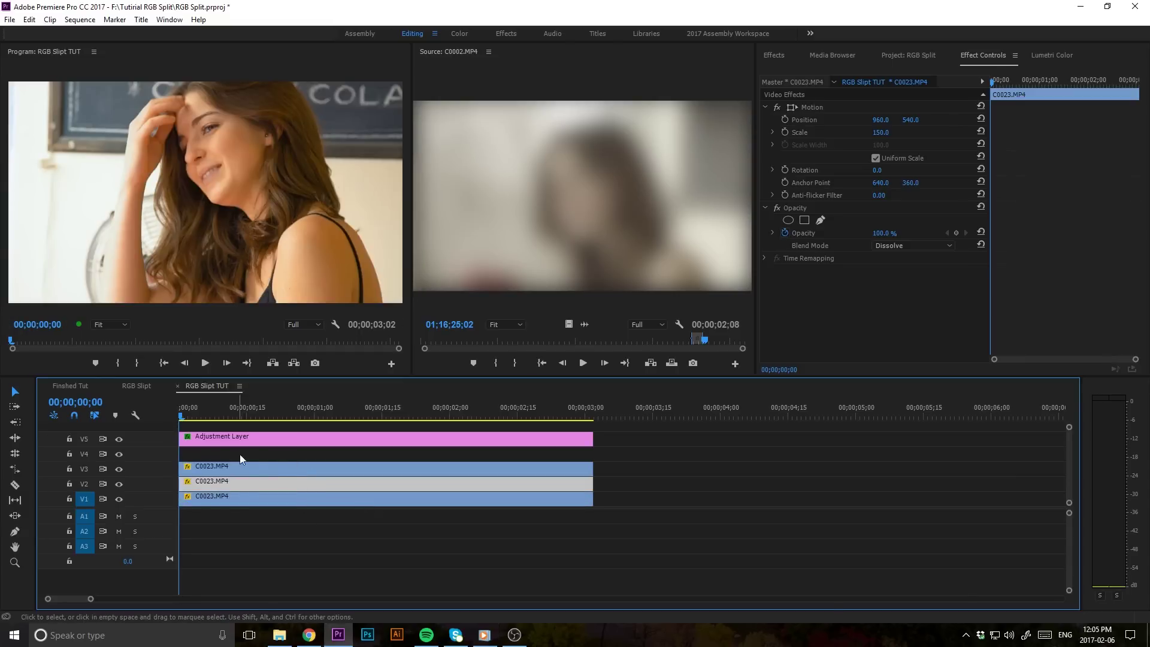
mouse_move(190, 419)
mouse_down()
mouse_move(380, 421)
mouse_move(180, 419)
mouse_up()
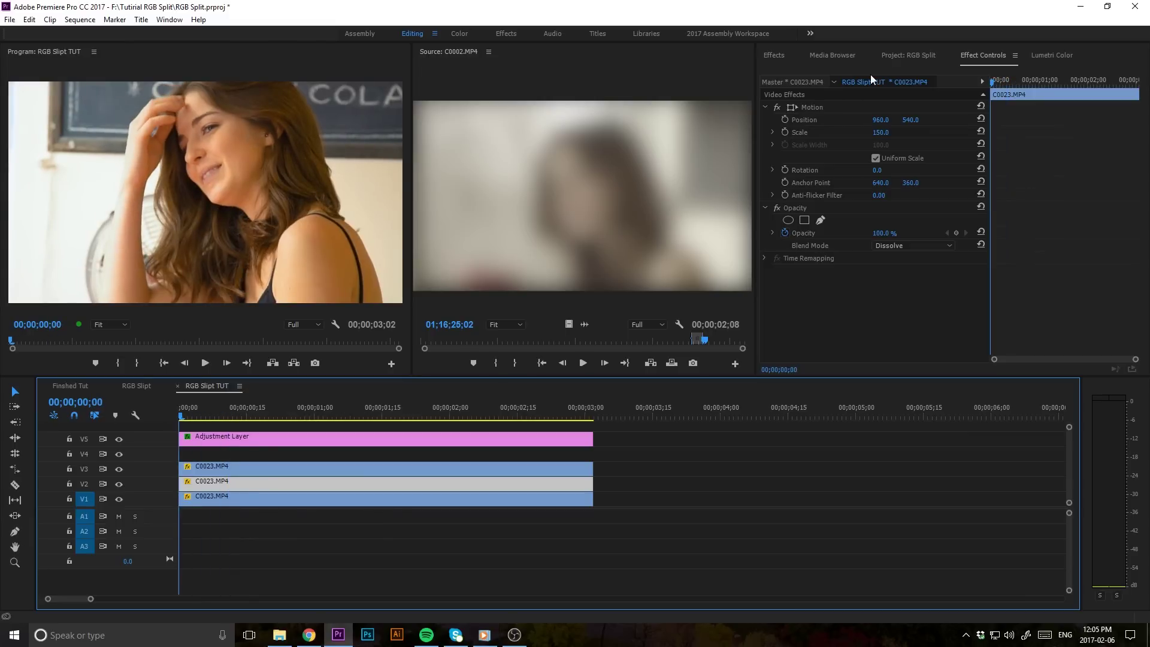
Step: Search Effects for 'Color bal' and drop Color Balance (RGB) onto the V1, V2 and V3 clips
click(773, 55)
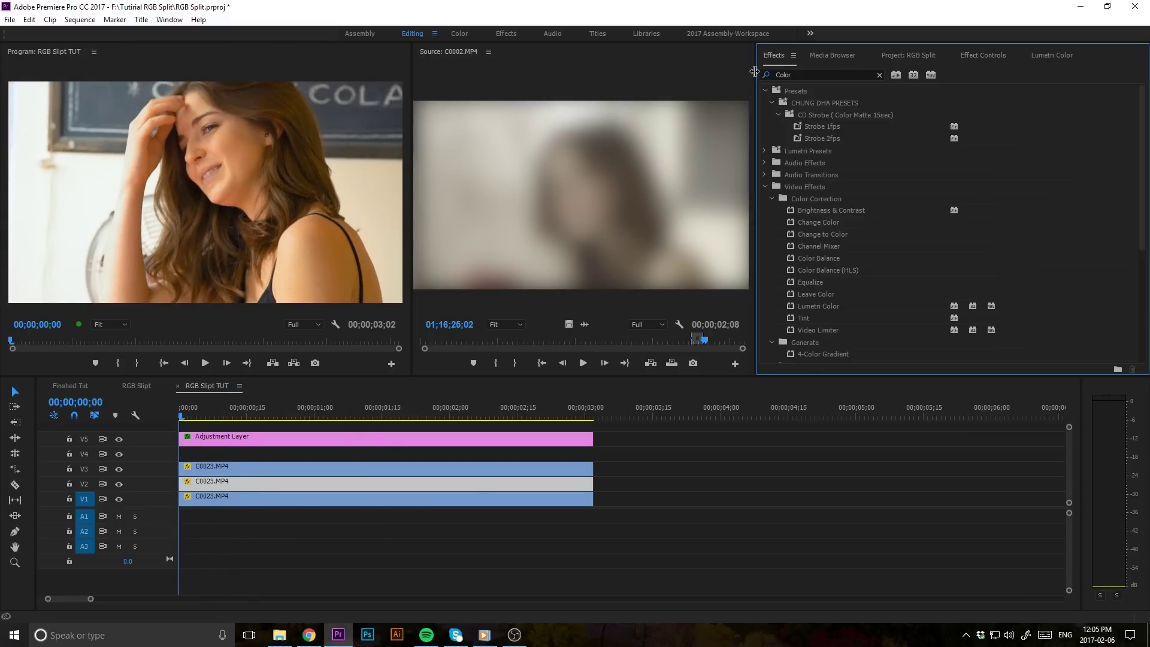
click(788, 77)
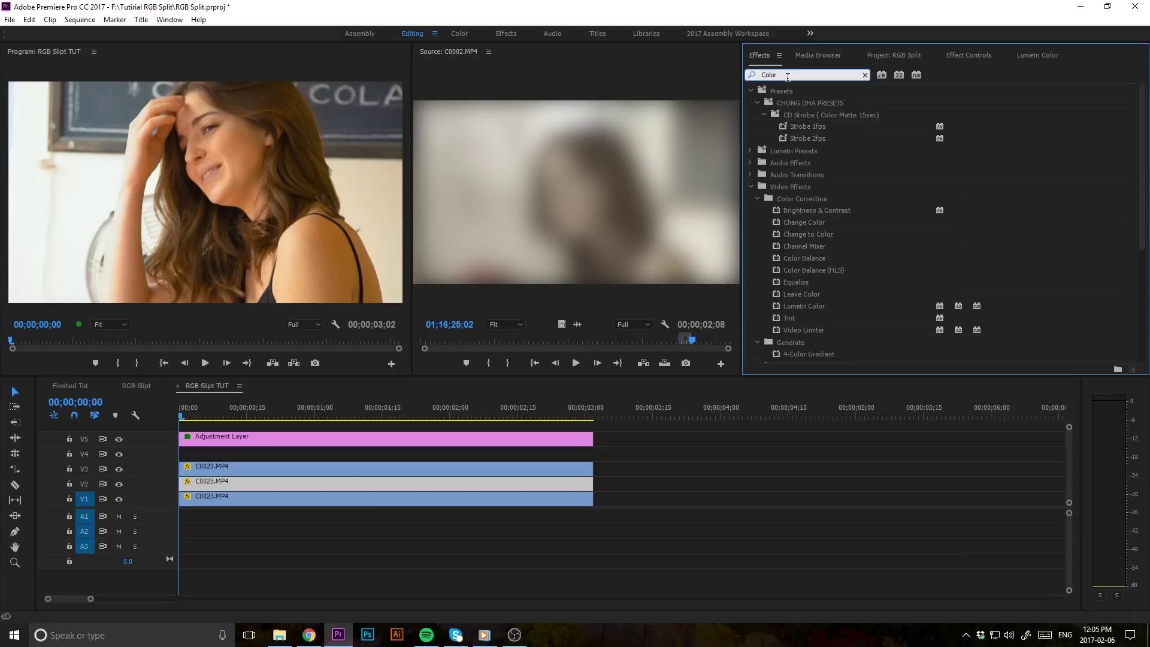
text(bal)
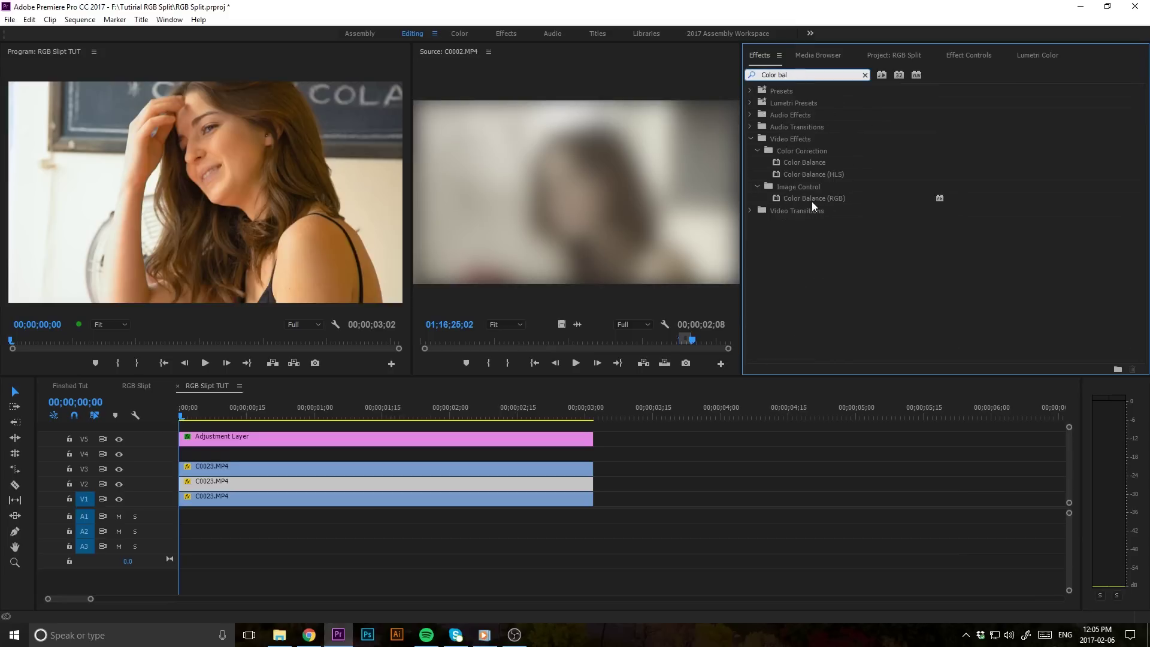
click(794, 201)
drag(579, 431, 565, 497)
drag(826, 204, 565, 471)
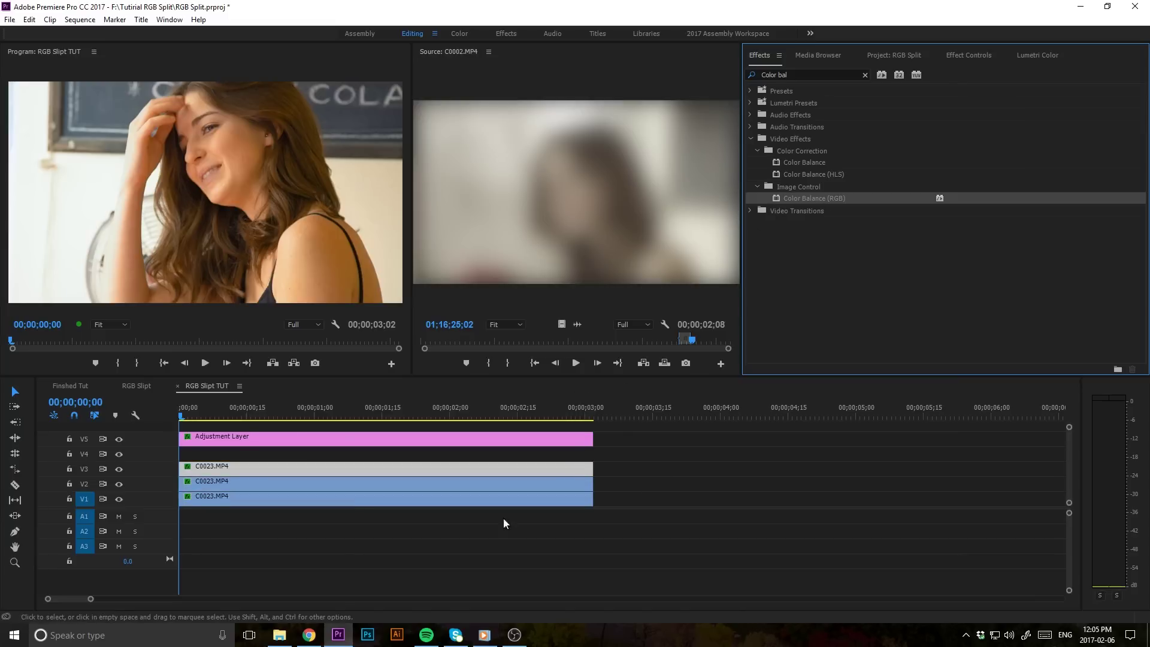
click(208, 502)
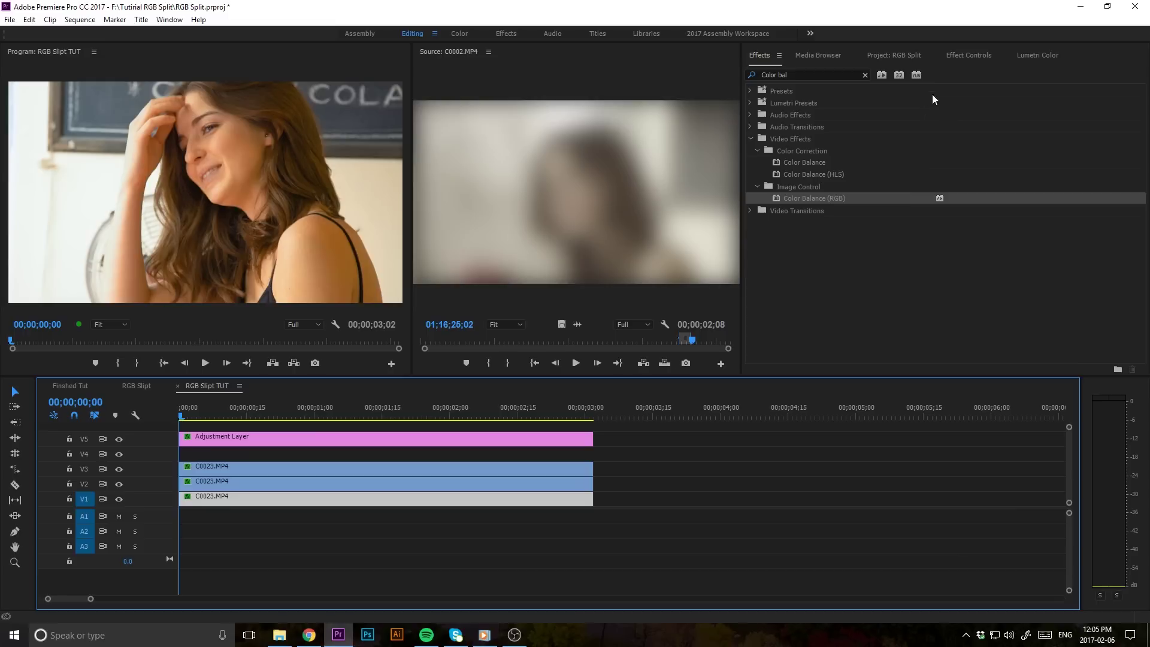
Step: Set the V1 clip's Color Balance (RGB) to Blue 100 with the other channels at 0
click(969, 55)
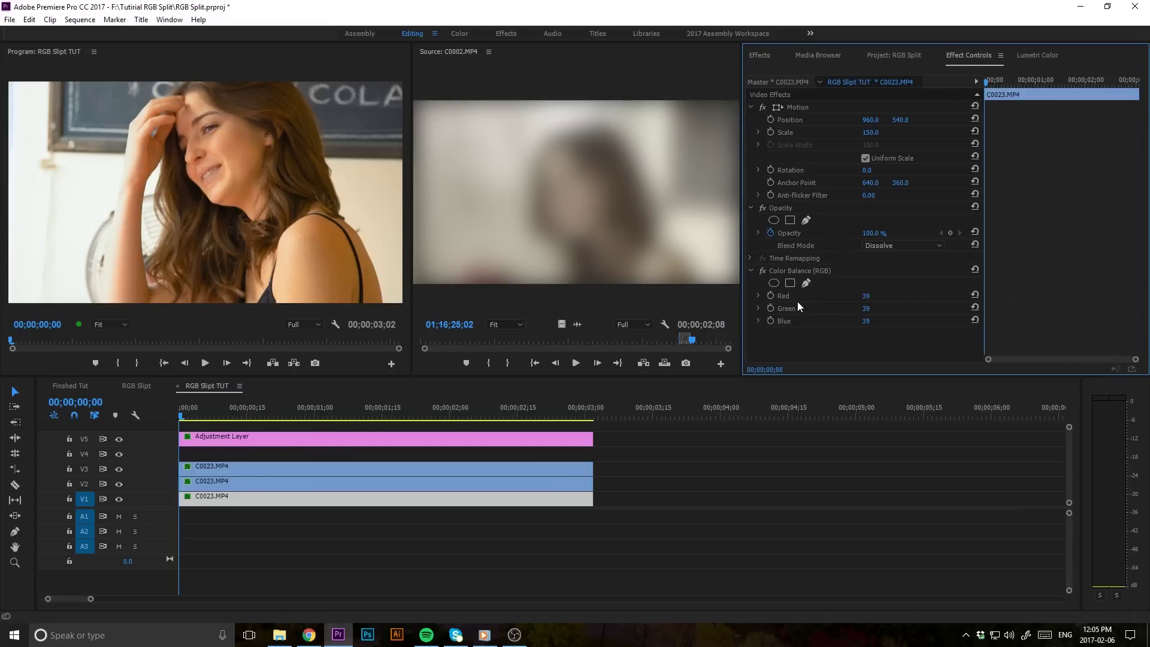
click(866, 296)
text(0)
key(Tab)
text(100)
key(Tab)
text(100)
key(Return)
key(Return)
Step: Set the V2 copy to Red only by zeroing its Green and Blue values
click(243, 487)
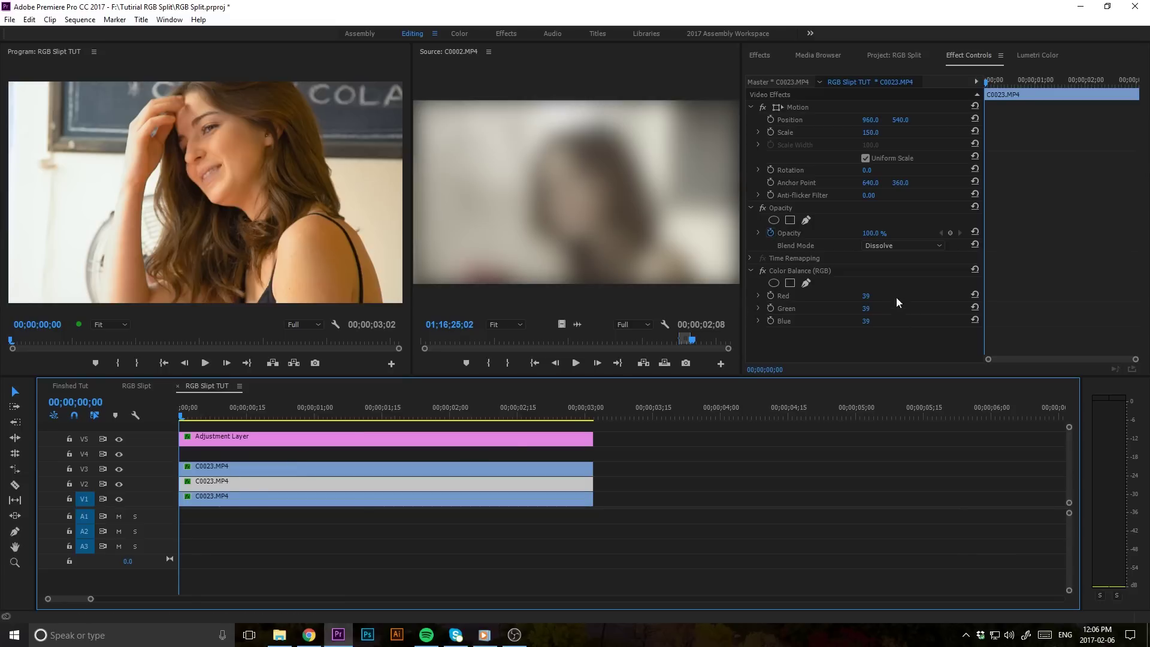
click(864, 309)
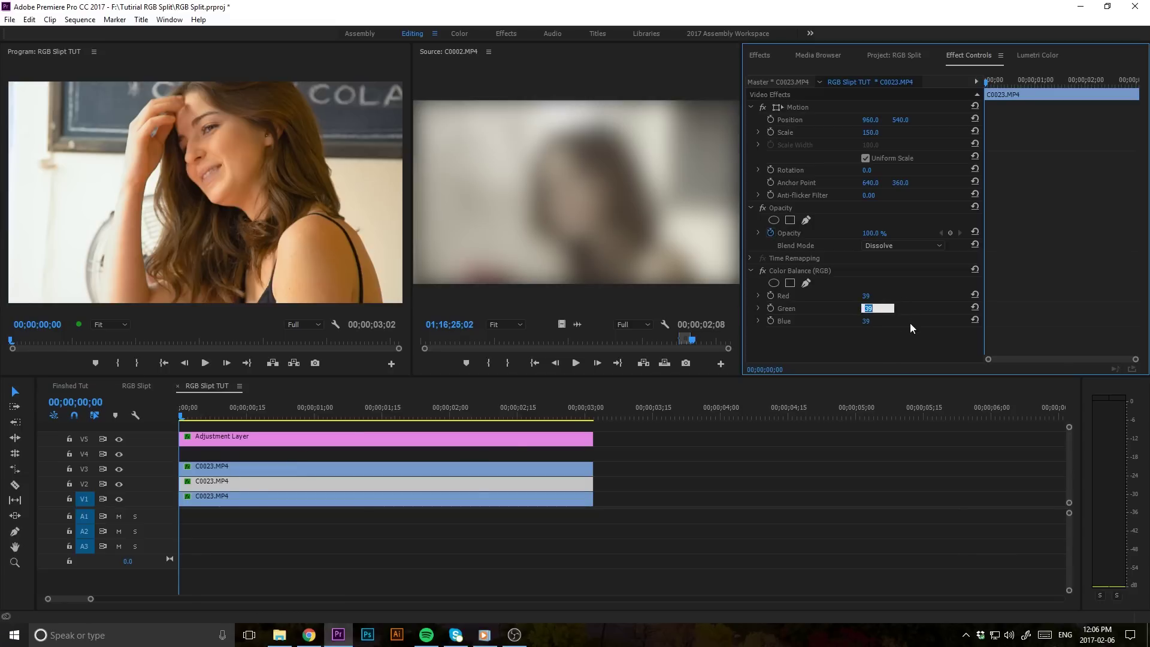
text(0)
click(868, 321)
text(0)
click(869, 343)
Step: Set the V3 copy to Green 100 with Red and Blue at 0, then hide track V3
click(245, 469)
click(870, 321)
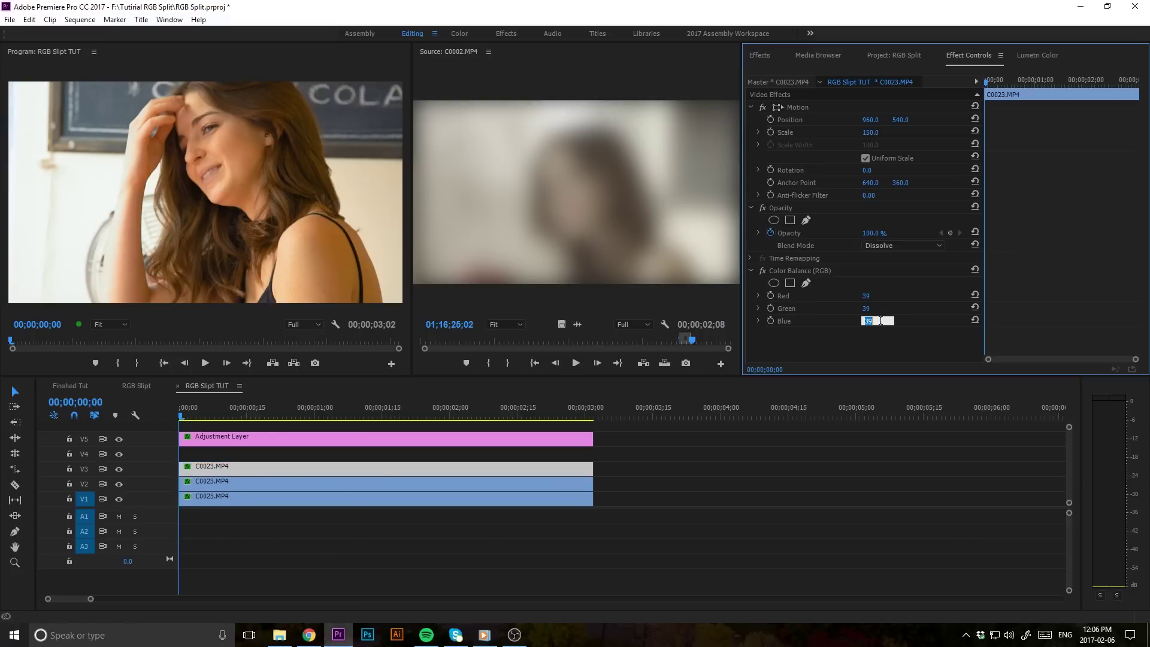
text(0)
key(shift+Tab)
text(100)
key(shift+Tab)
text(100)
key(Return)
key(Return)
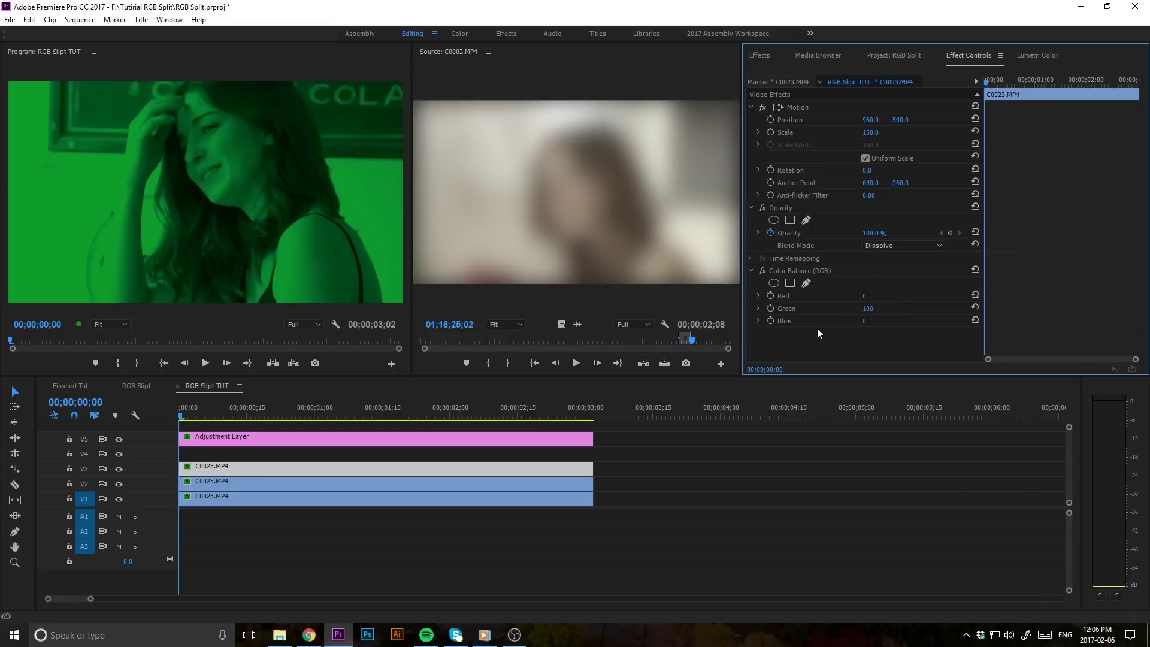
click(120, 470)
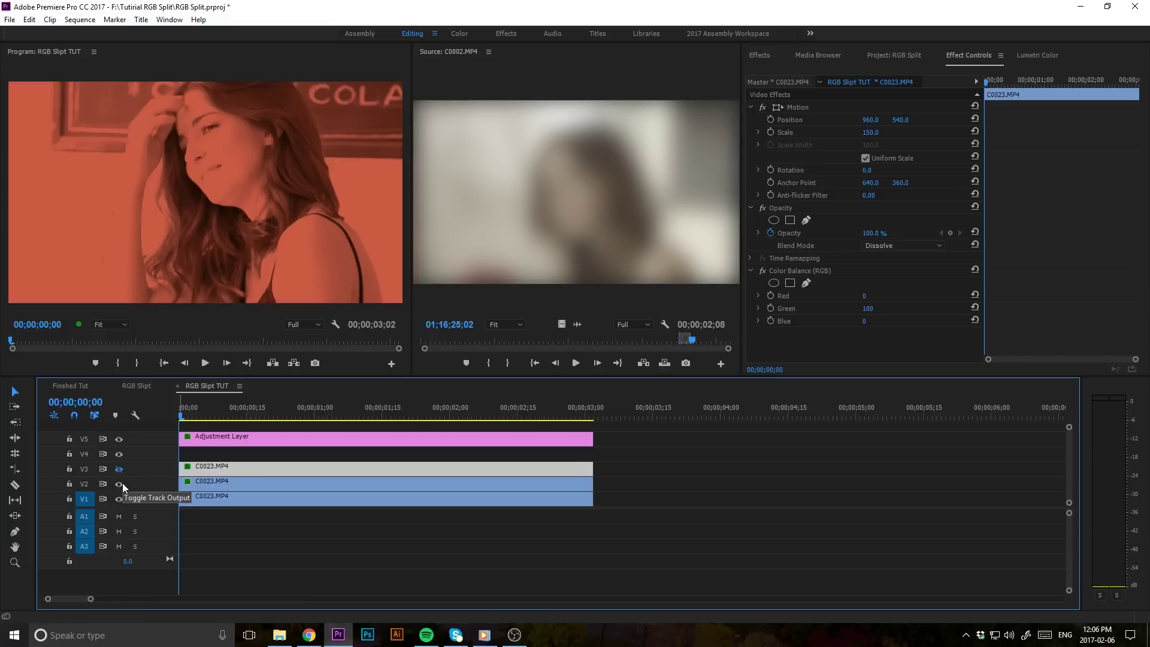
click(122, 483)
click(120, 483)
click(119, 469)
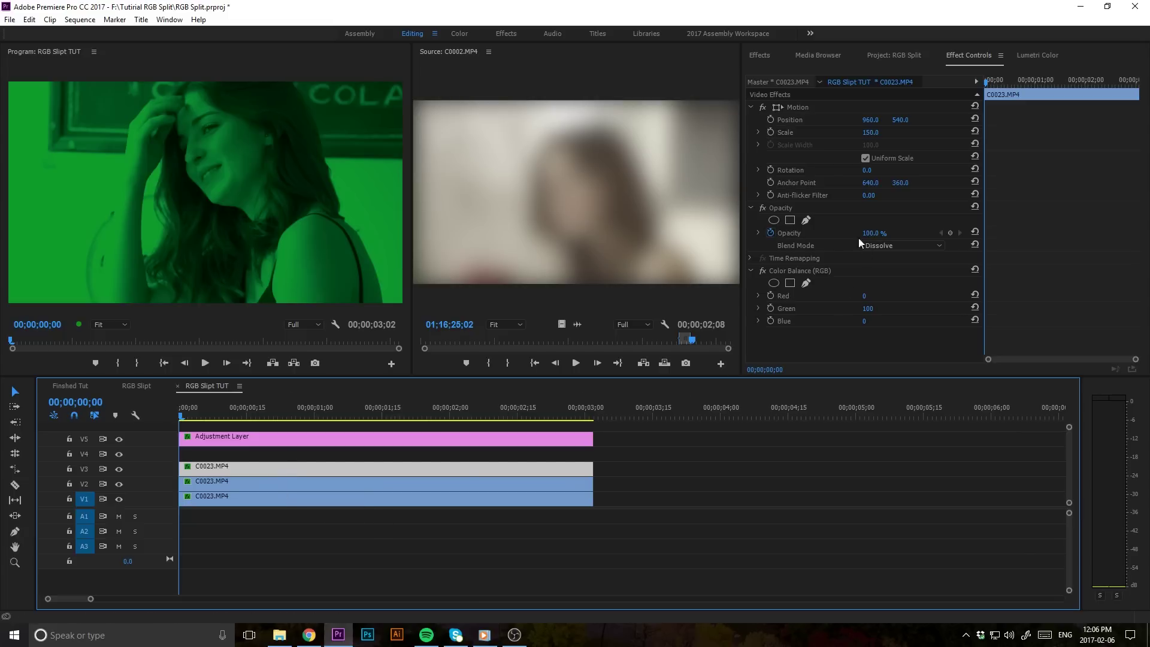
click(253, 517)
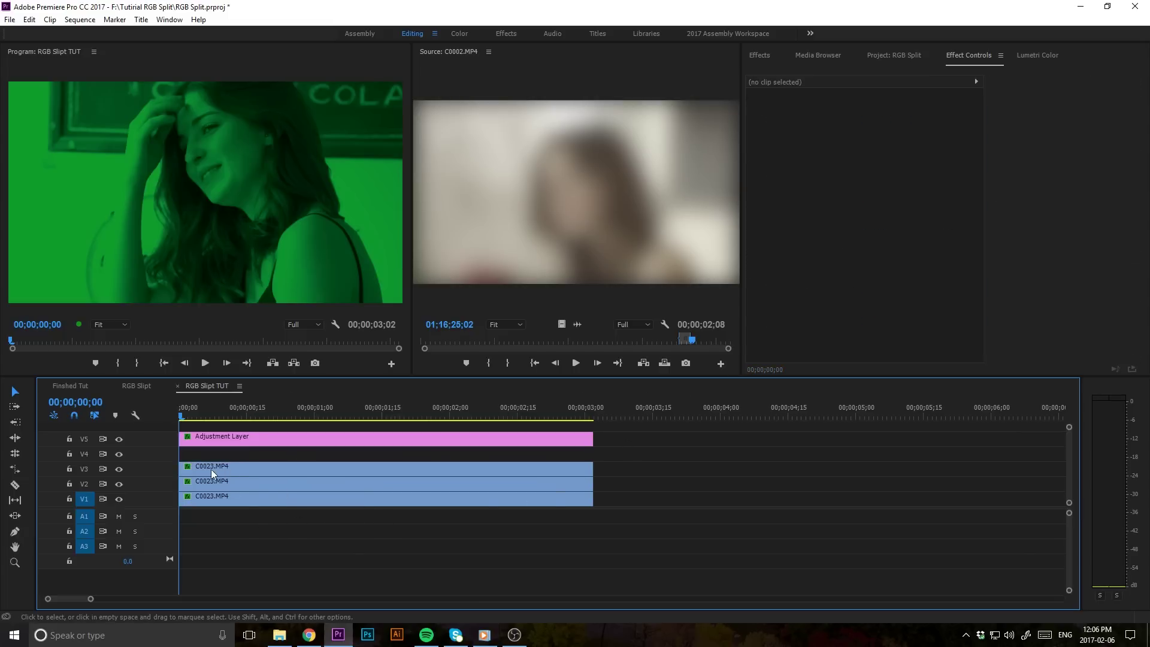
Step: Change the green V3 clip's Opacity blend mode to Screen
click(228, 466)
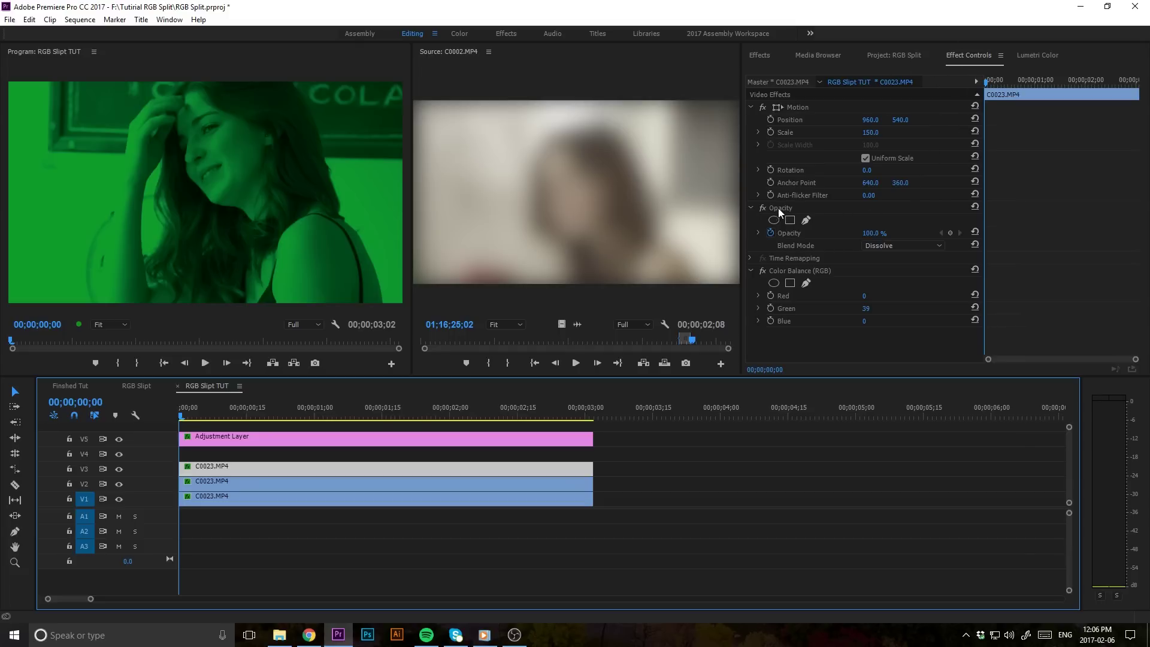
click(751, 207)
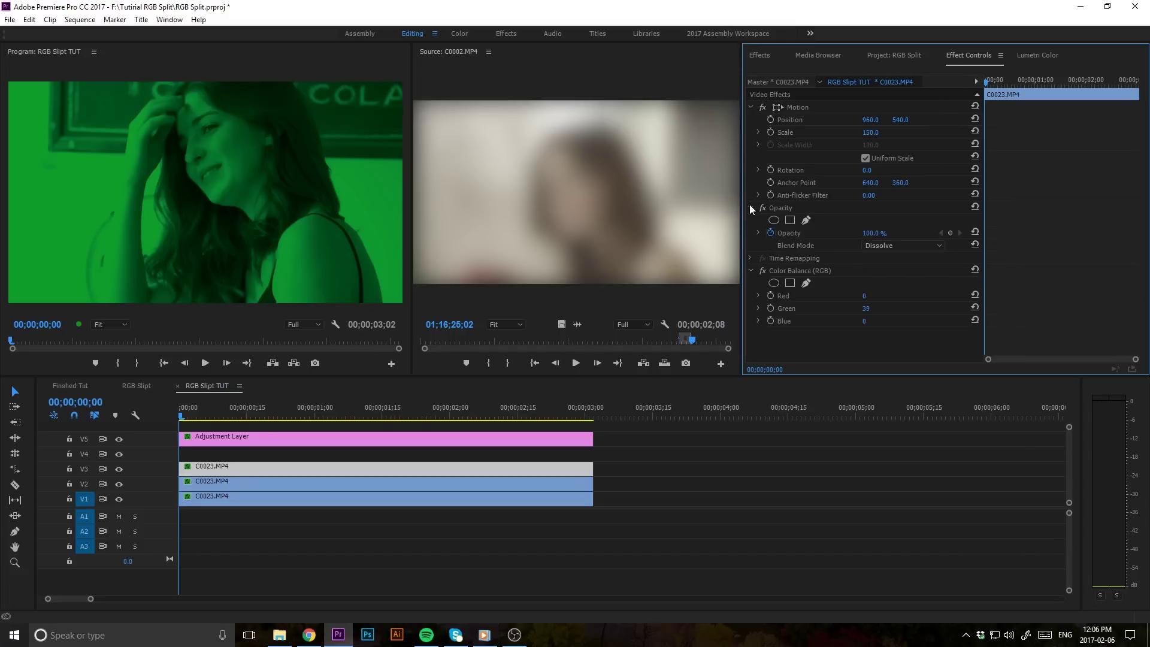
click(887, 246)
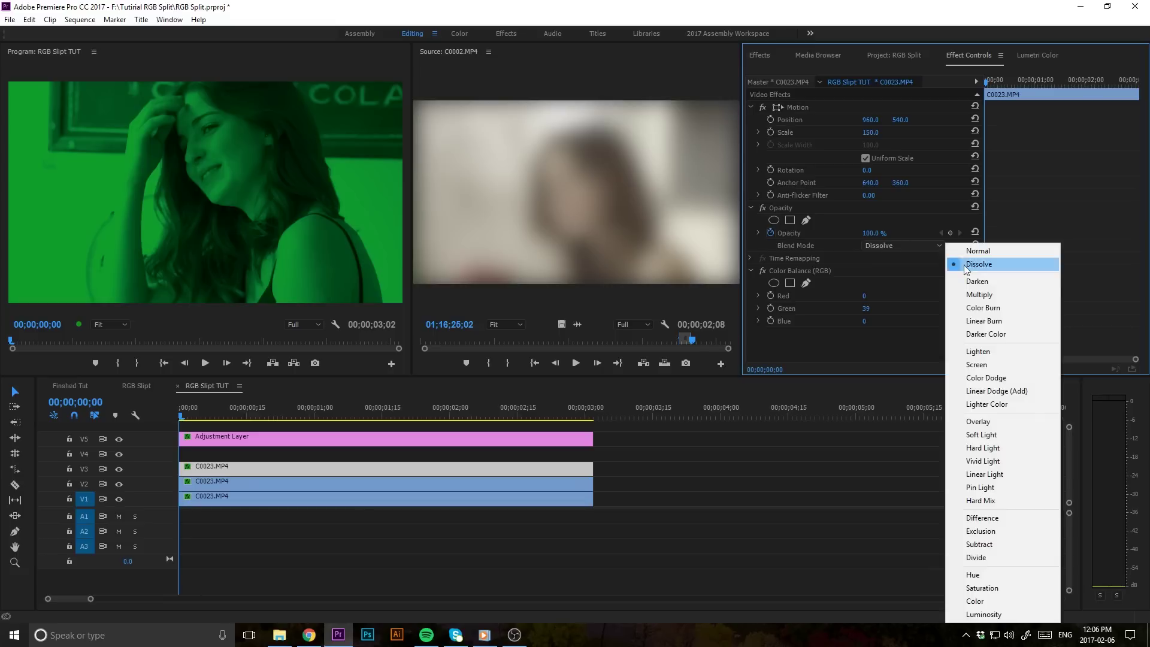
click(977, 364)
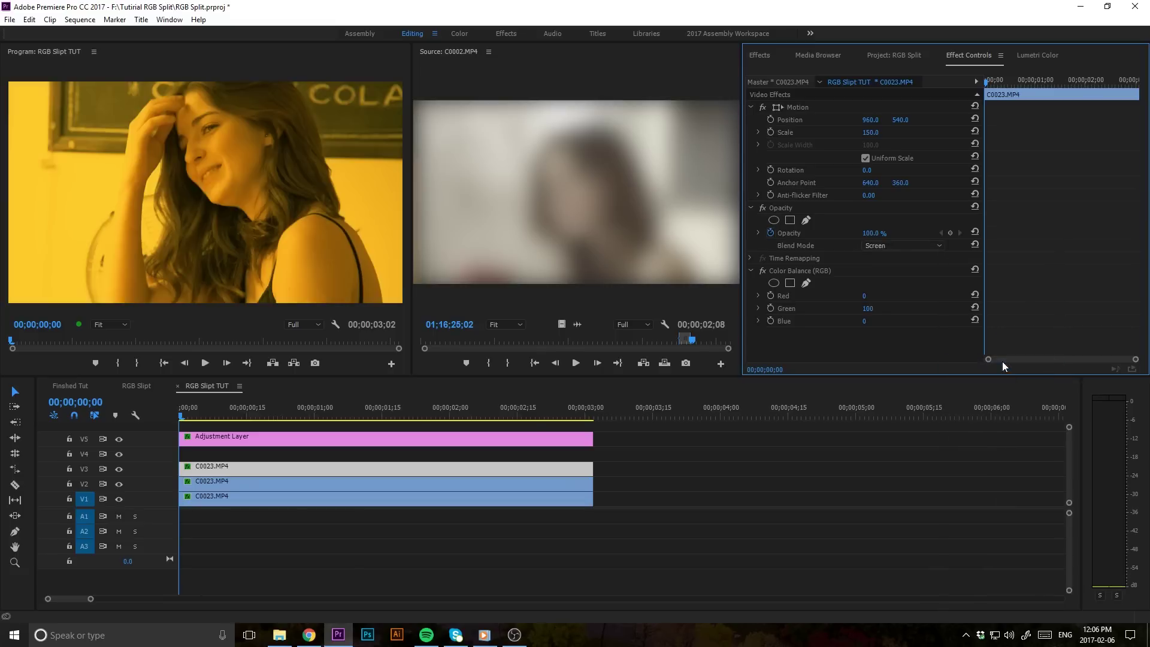
Step: Change the red V2 clip's blend mode to Screen and scrub to preview the recombined image
click(223, 484)
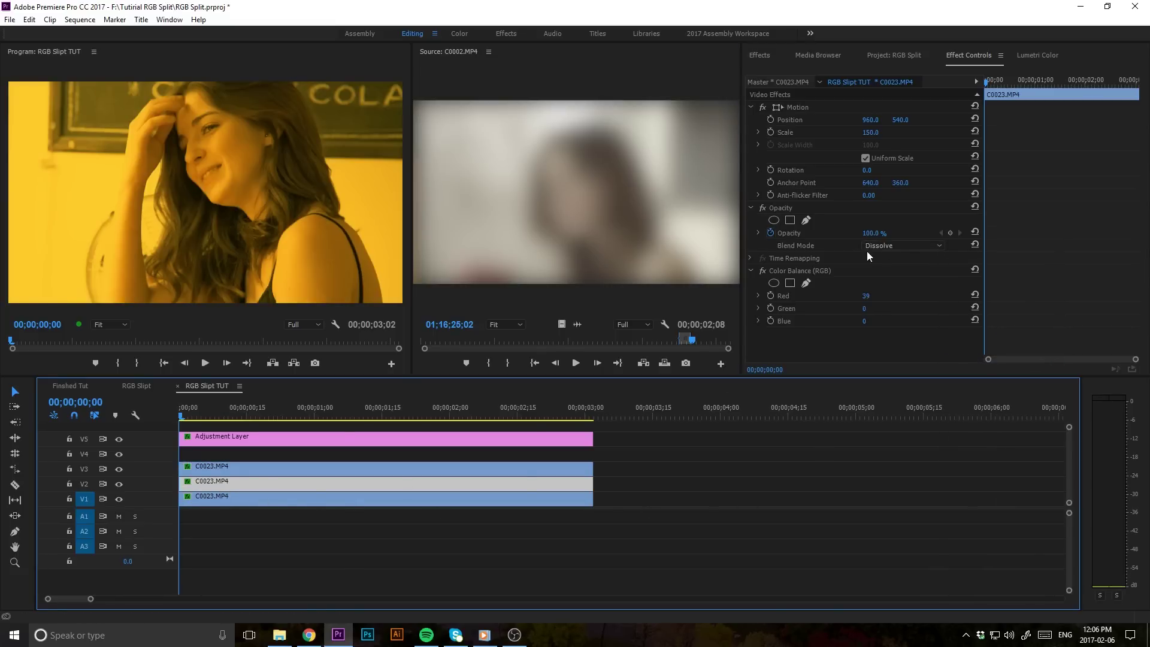
click(875, 248)
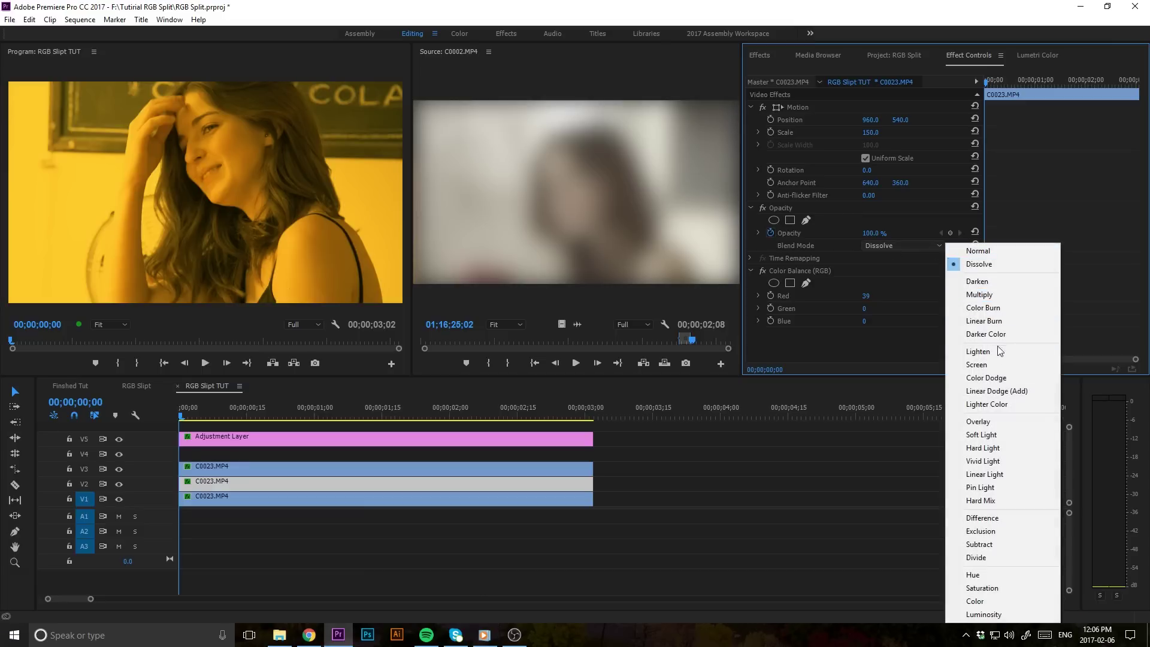
click(978, 364)
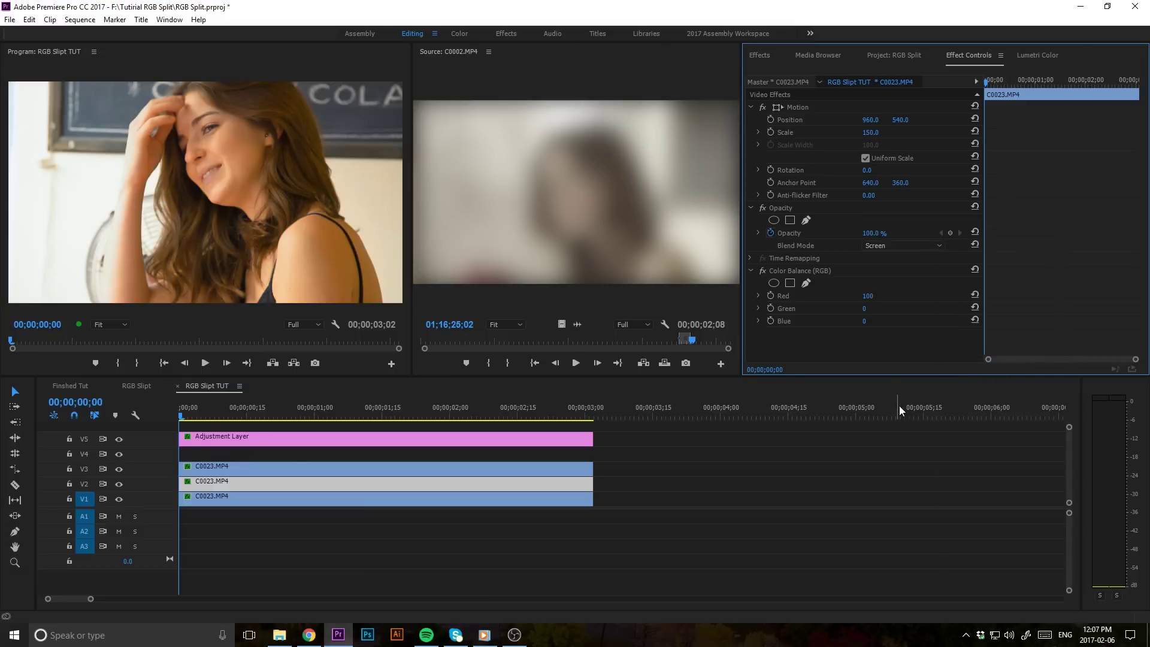
click(203, 420)
drag(204, 423, 237, 484)
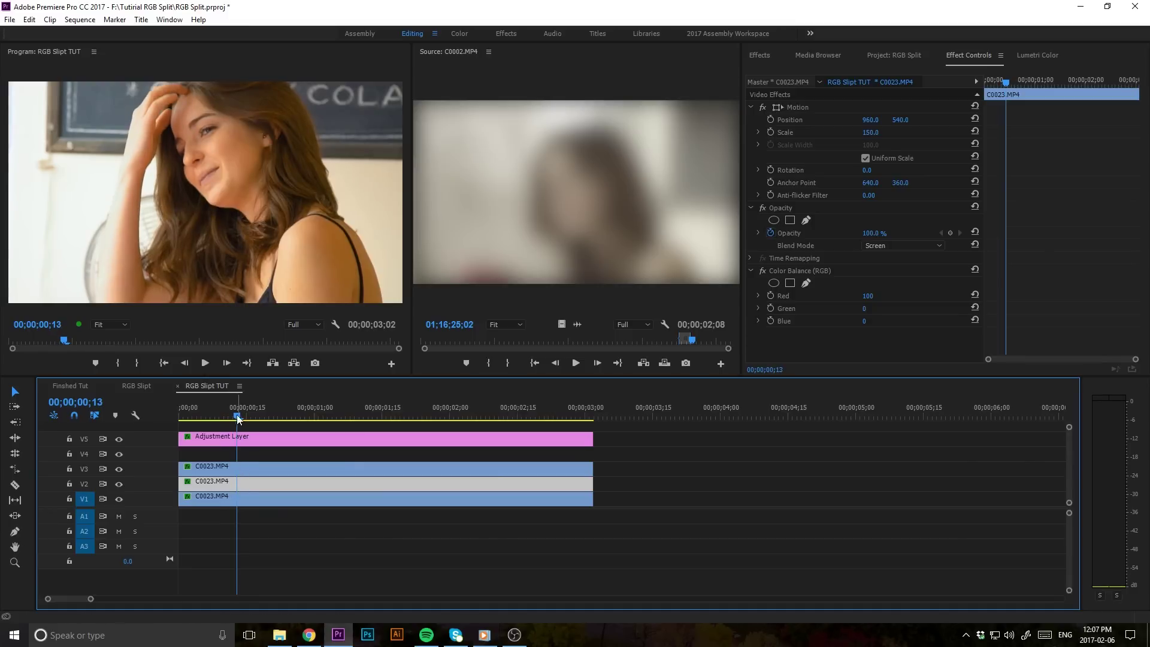
drag(239, 417, 481, 420)
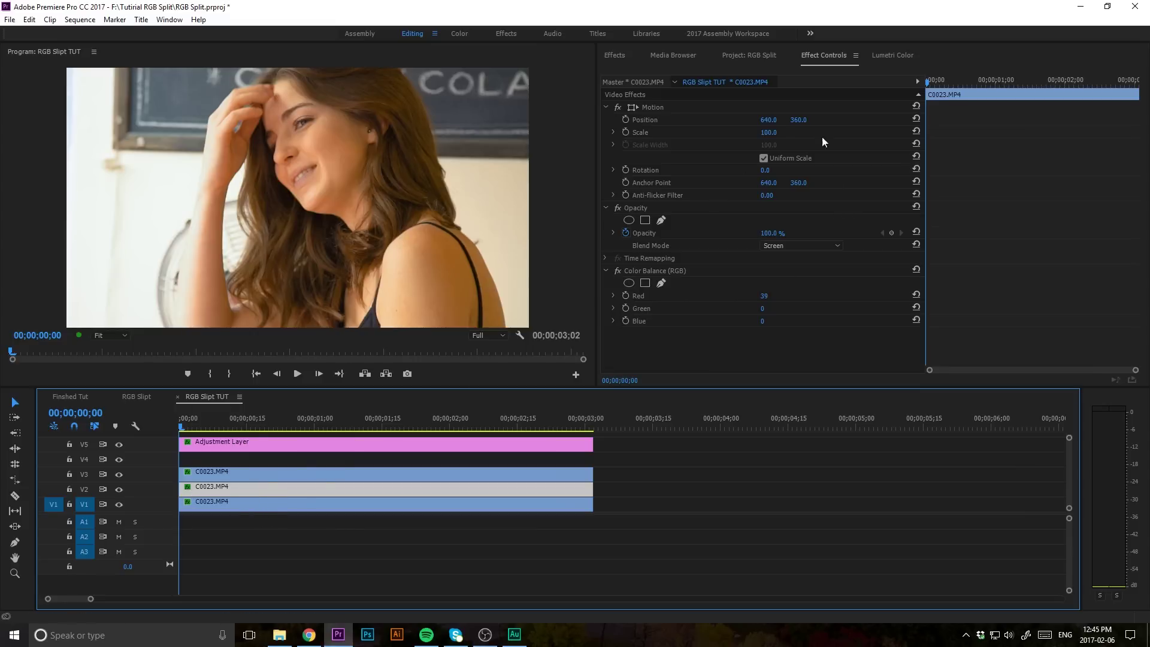
Step: Set the red V2 clip's Scale to 99 and scrub the timeline to preview the colour fringe
click(771, 132)
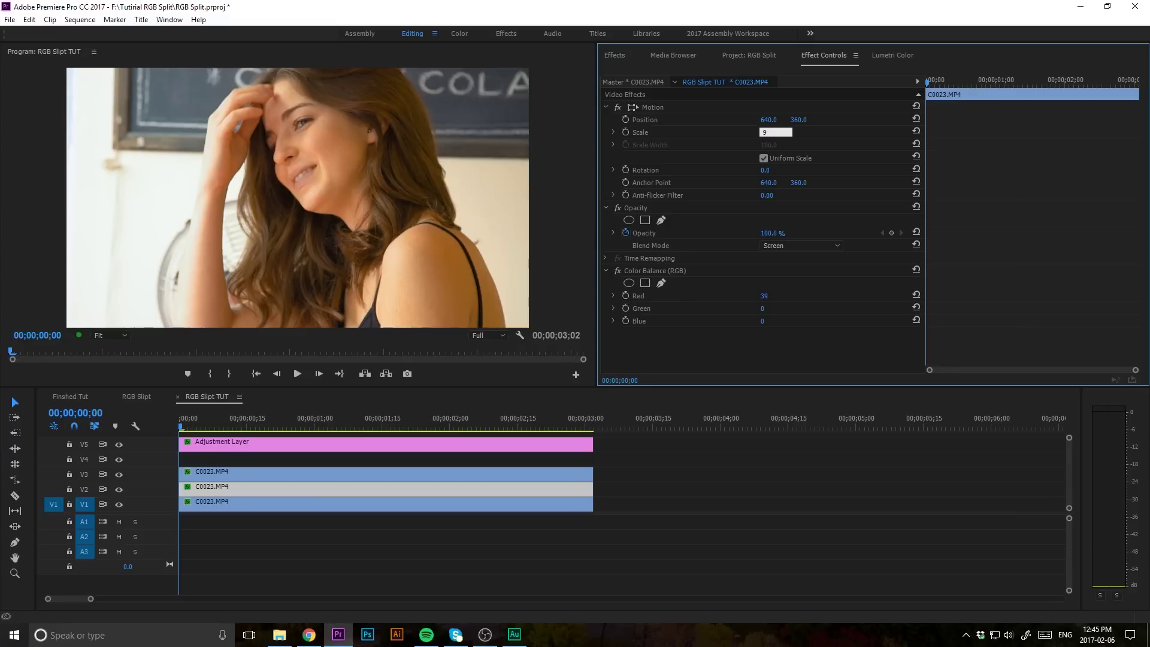
text(99)
key(Return)
key(space)
click(237, 427)
drag(237, 427, 247, 426)
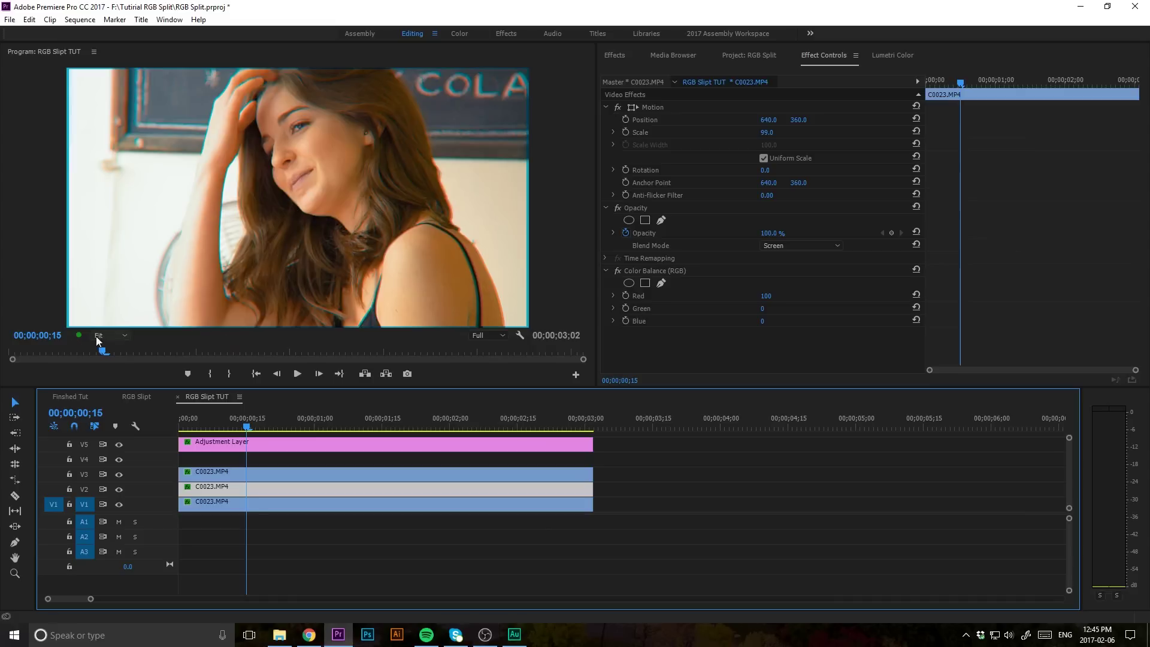
drag(244, 427, 179, 429)
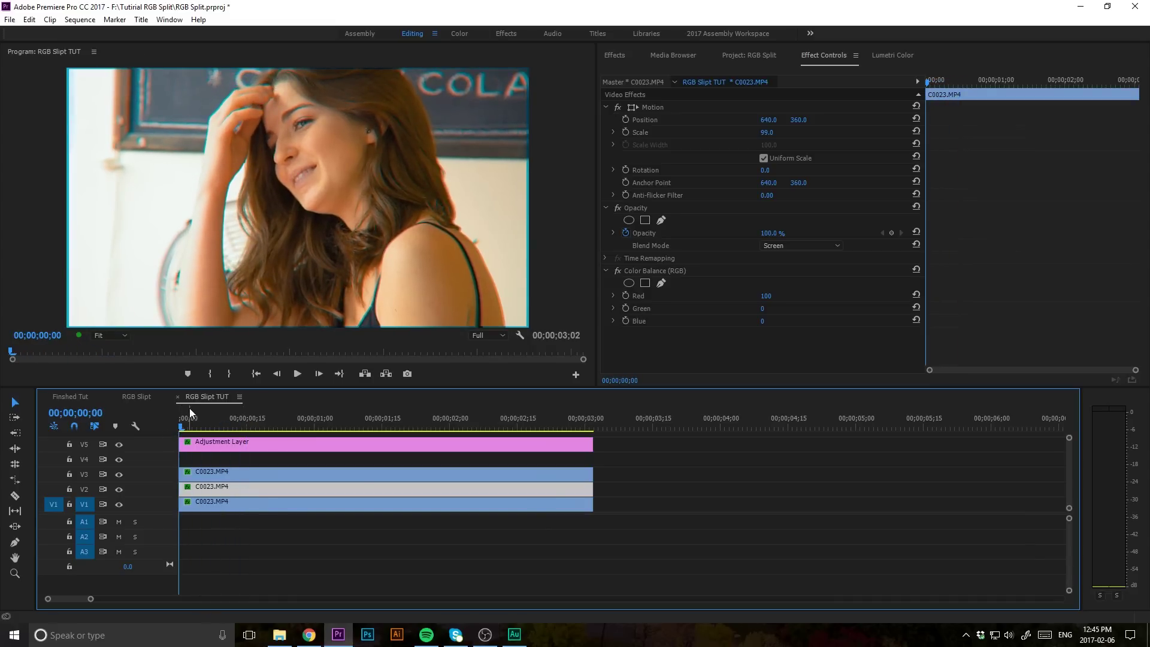
drag(192, 428, 313, 404)
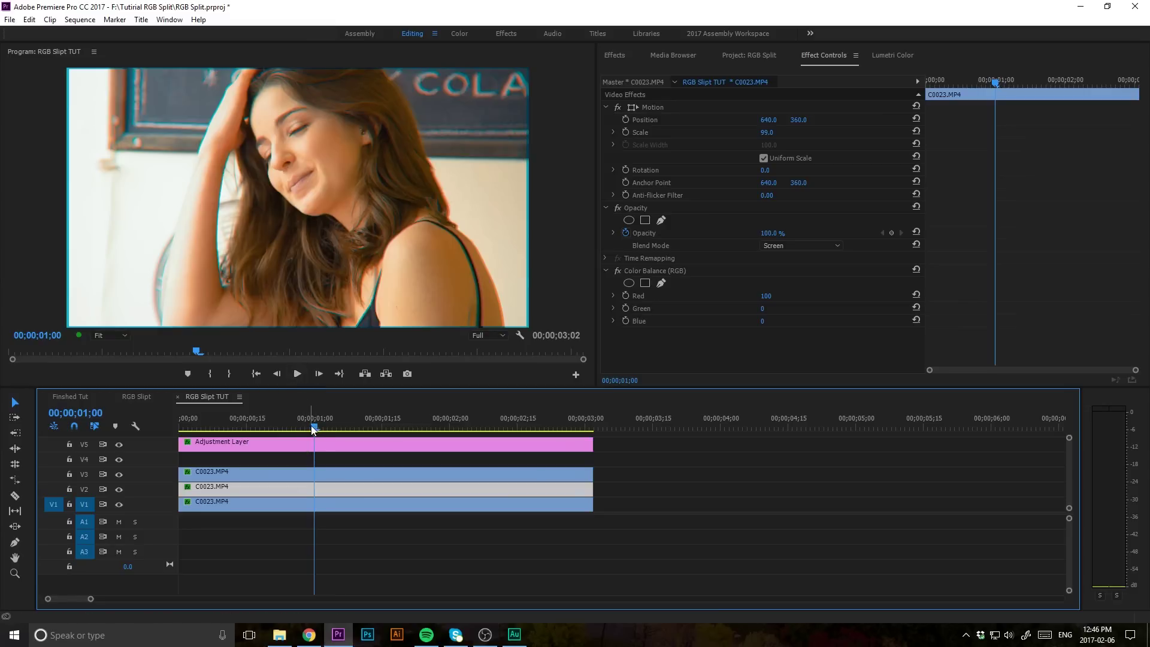
drag(314, 428, 429, 428)
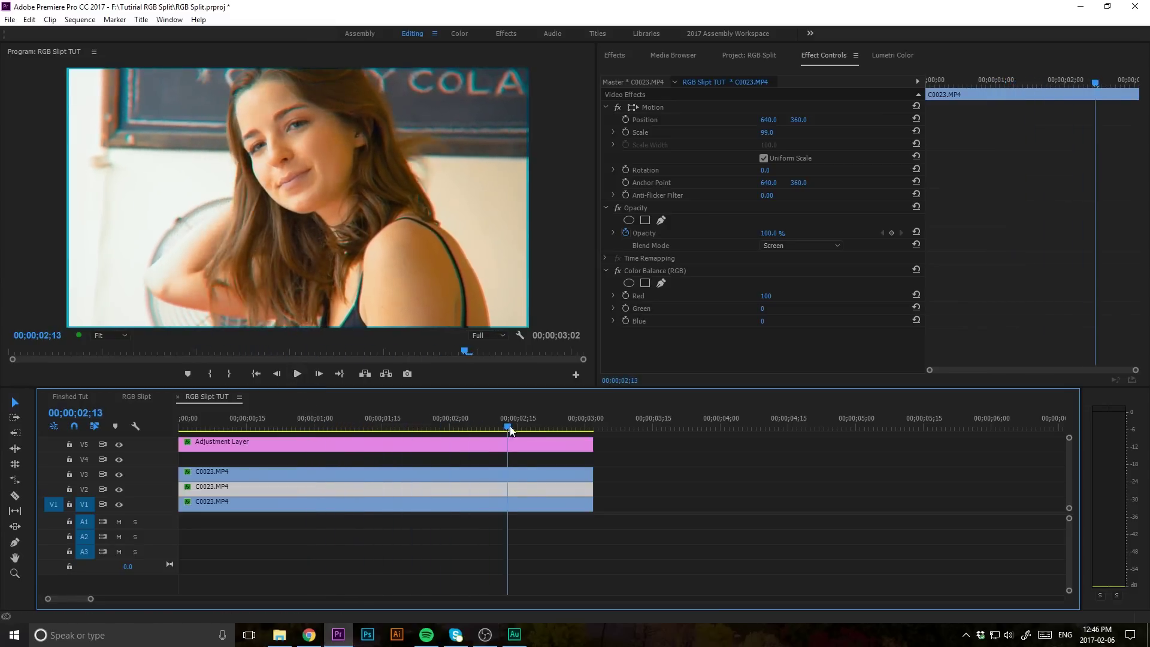
drag(510, 430, 170, 431)
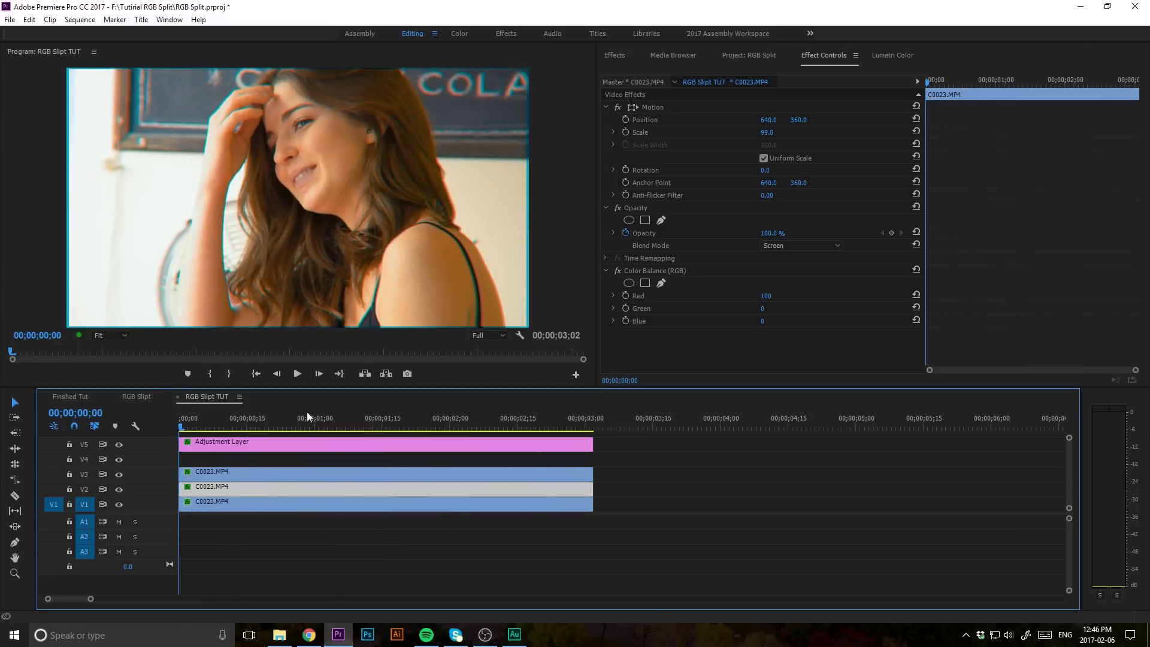
Step: Keyframe the V2 clip's Scale at 99 at 0;00 and 100 at 0;20, then play it back
click(626, 132)
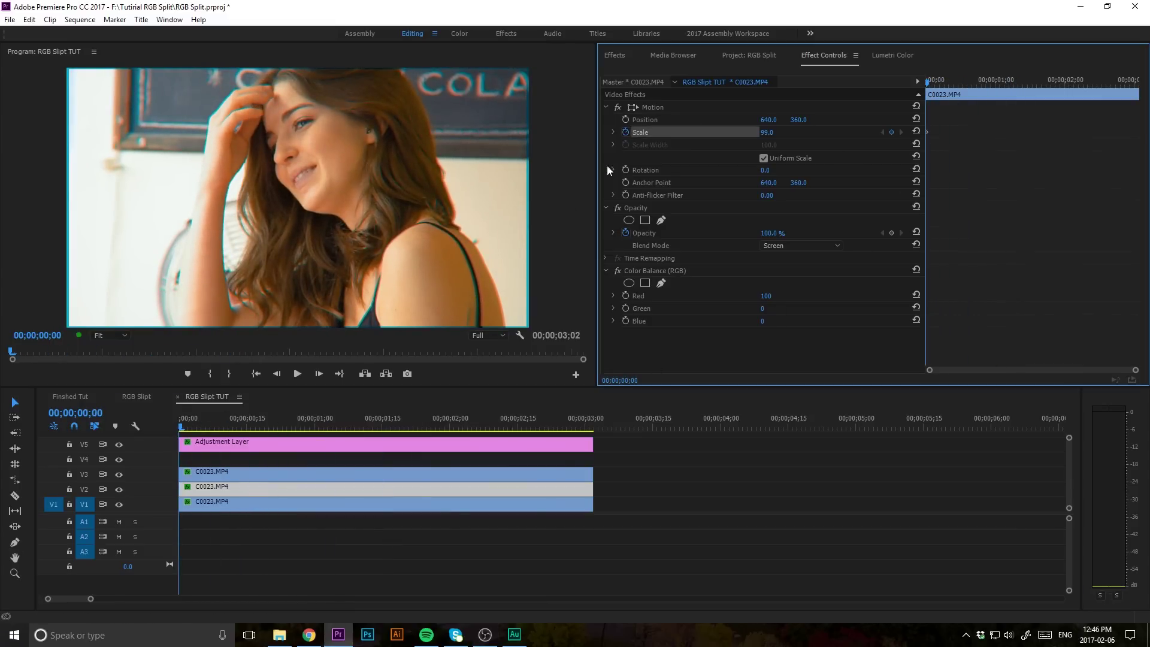
click(183, 428)
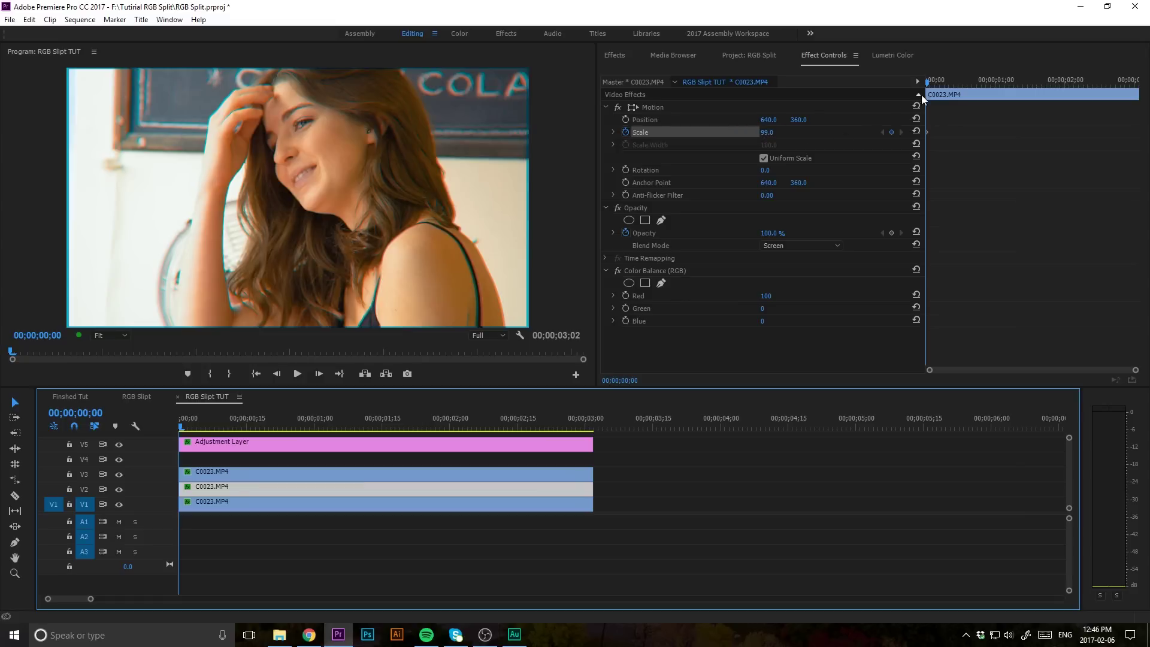
click(932, 82)
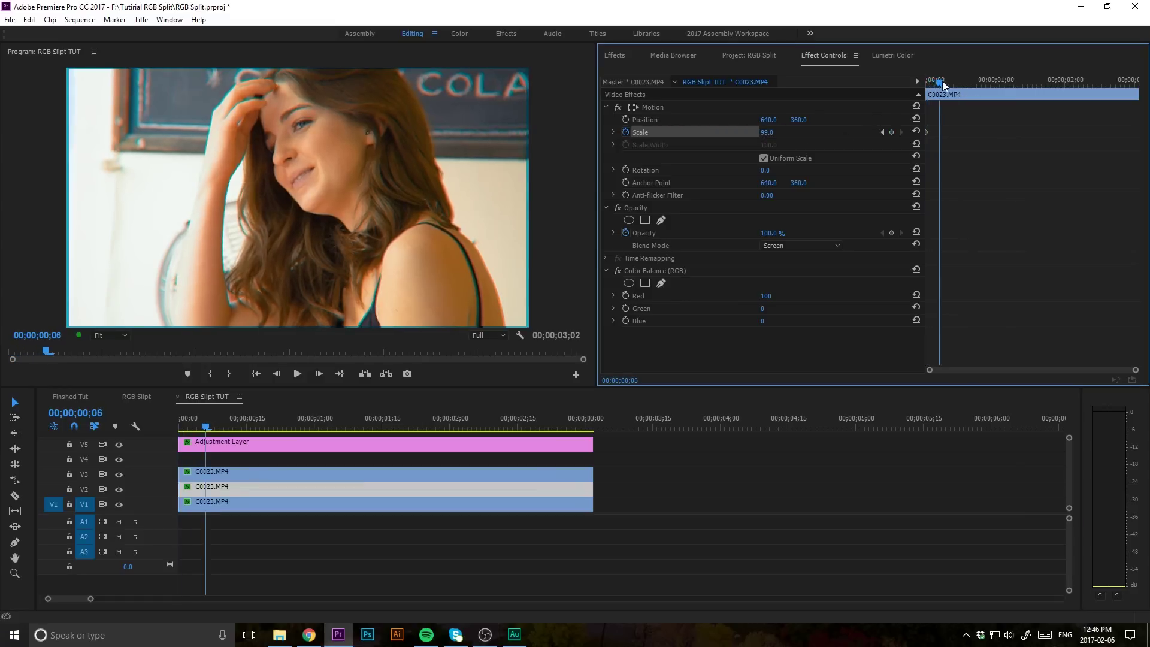
drag(933, 84, 972, 82)
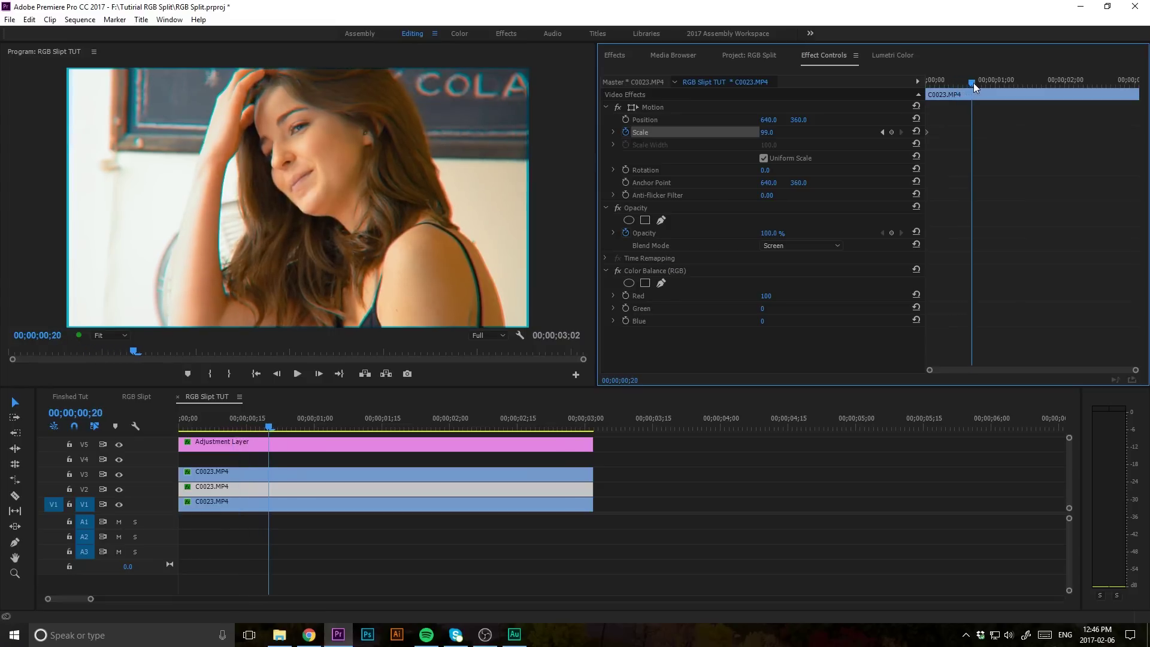
click(761, 131)
text(100)
key(Return)
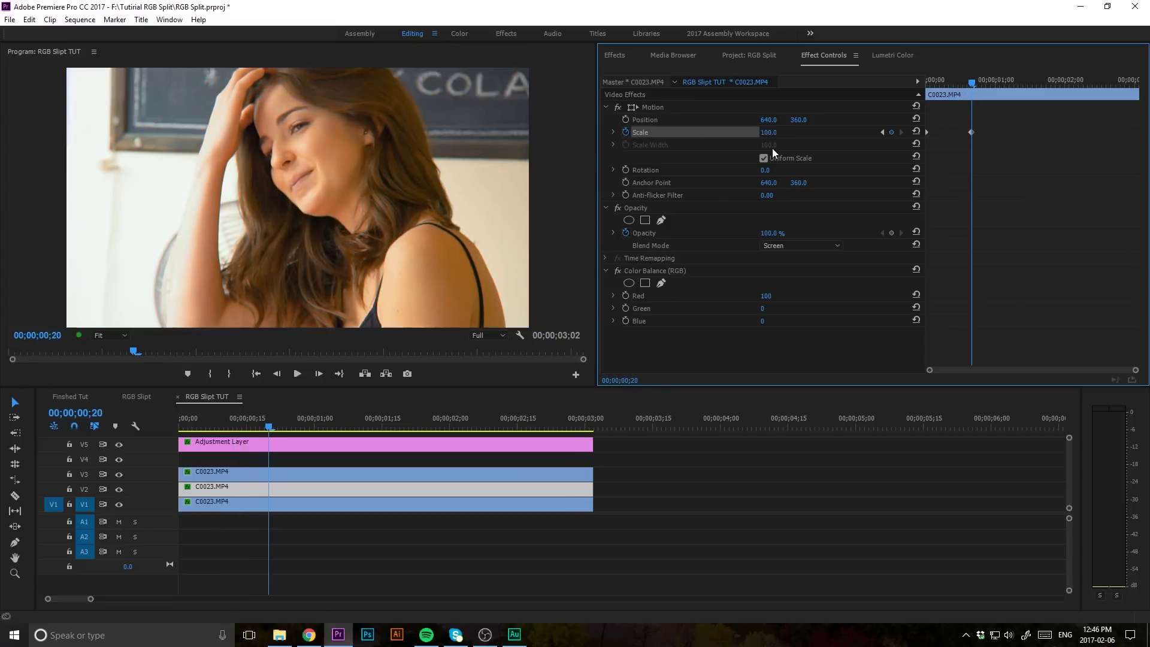
drag(971, 81, 921, 81)
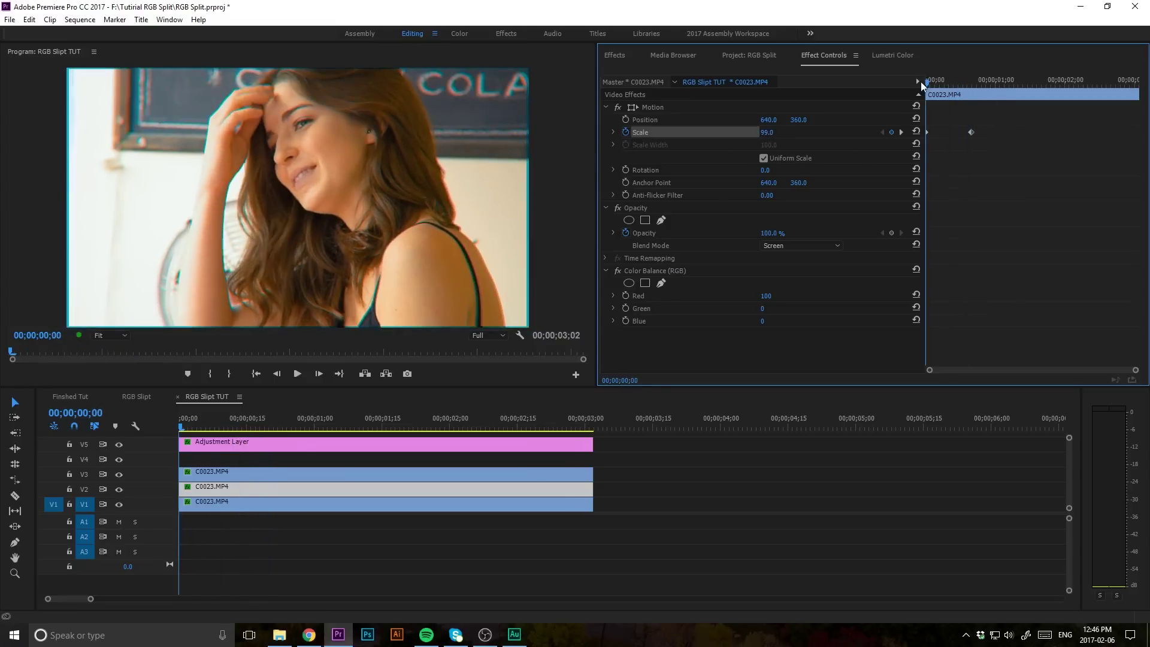
key(space)
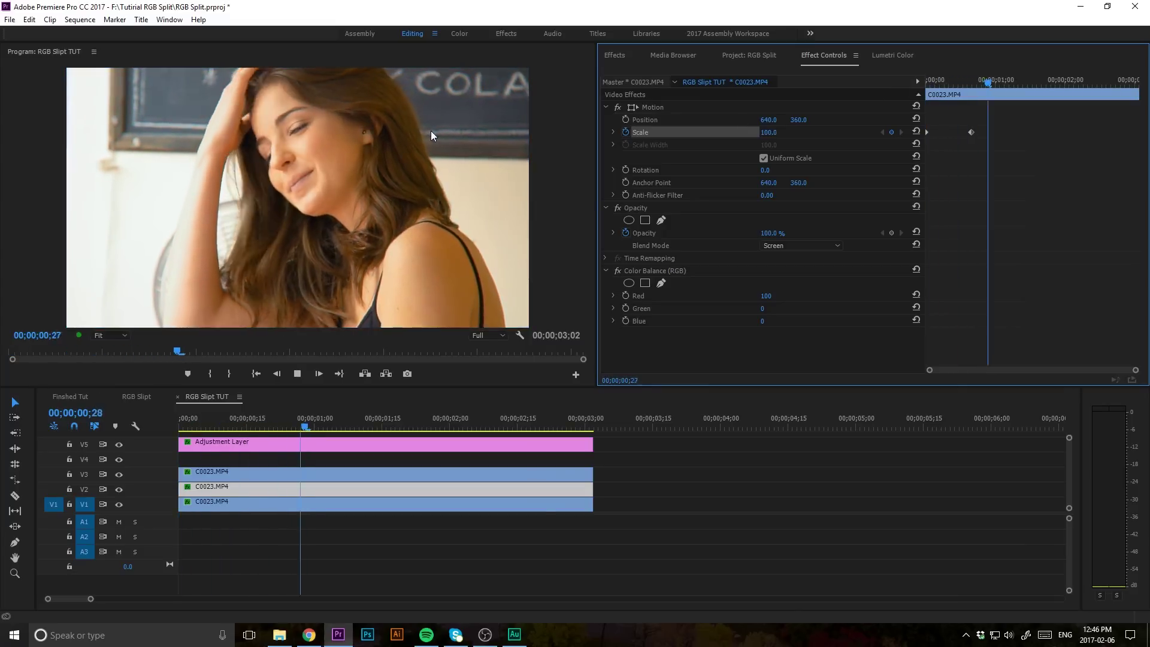
key(space)
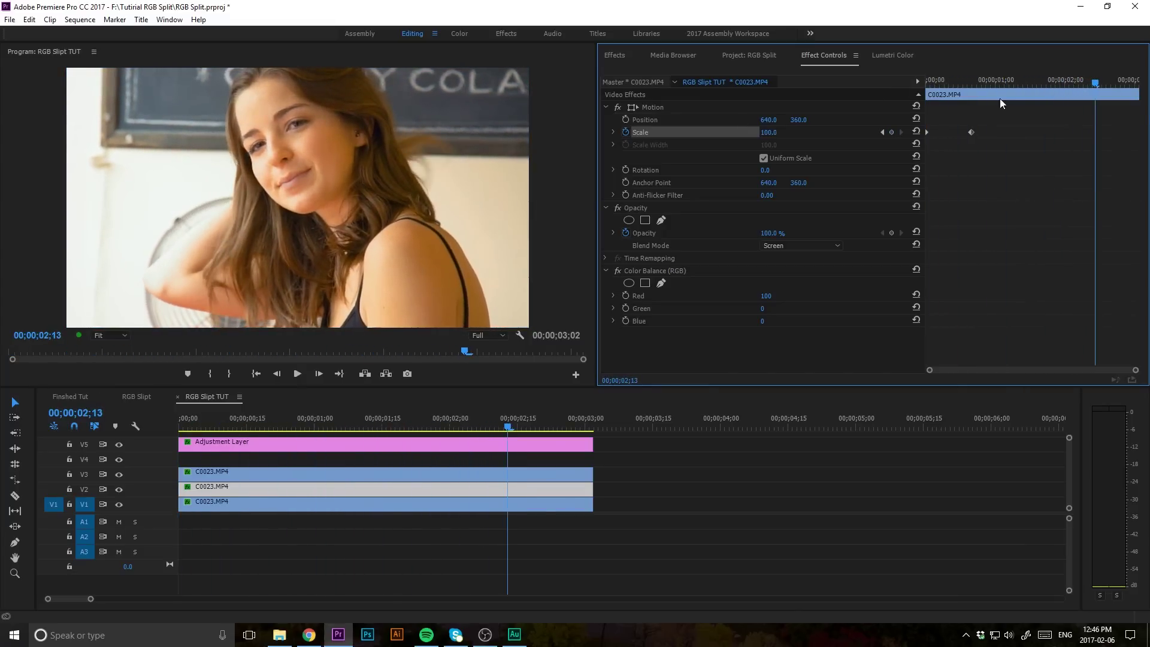
drag(997, 84, 899, 99)
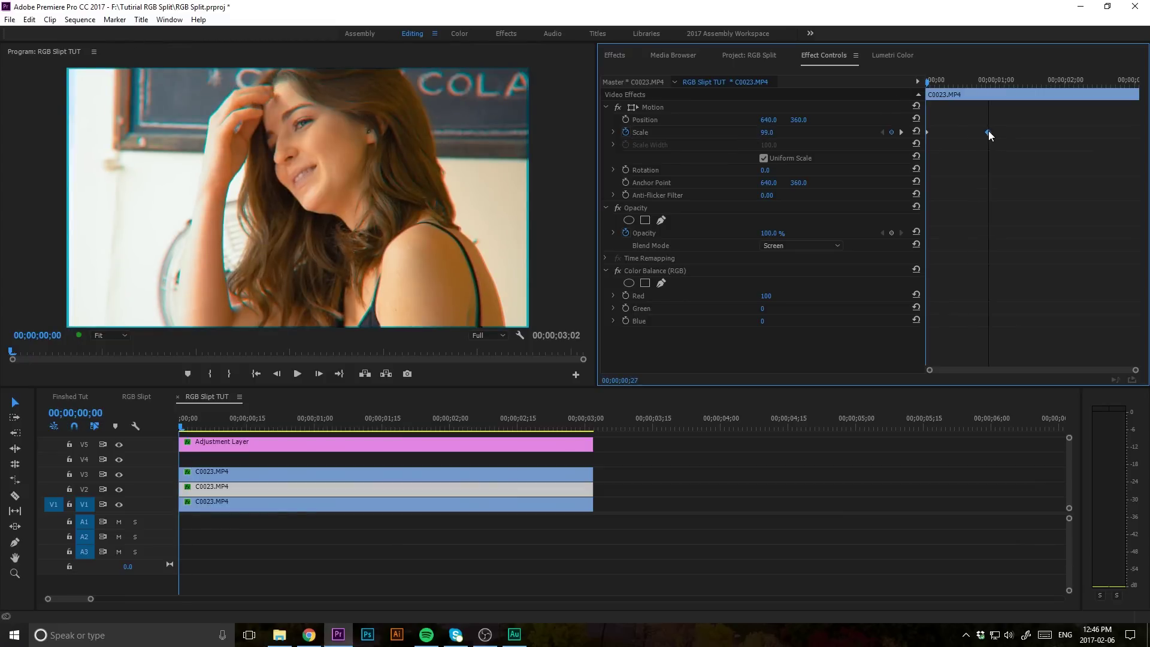
click(255, 475)
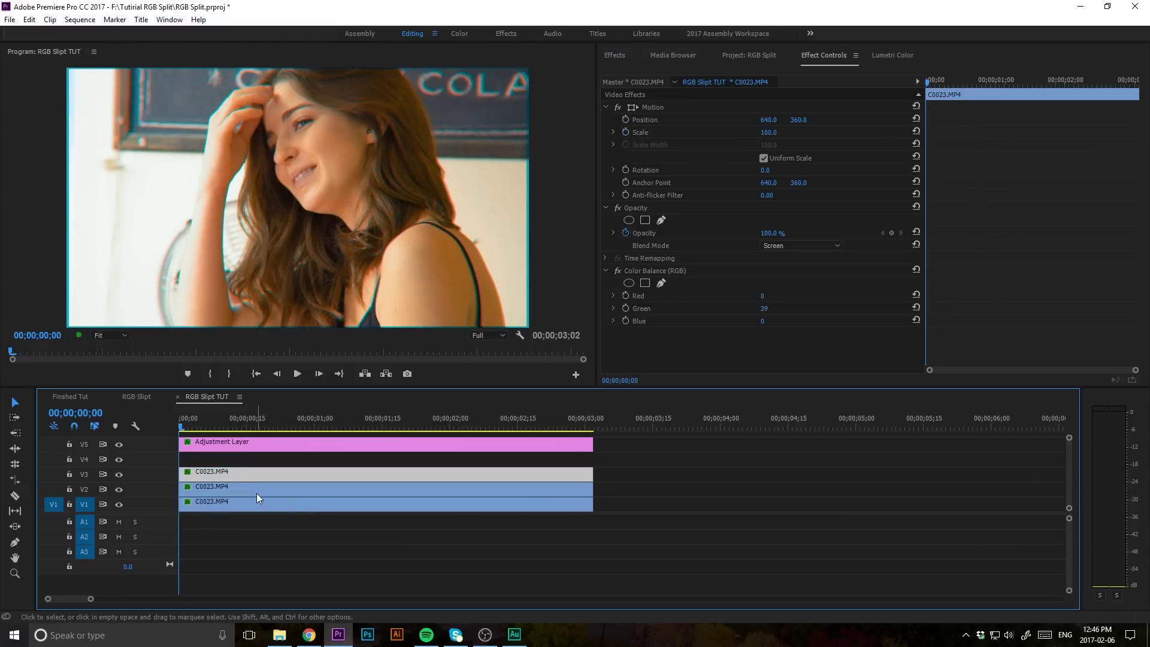
click(254, 491)
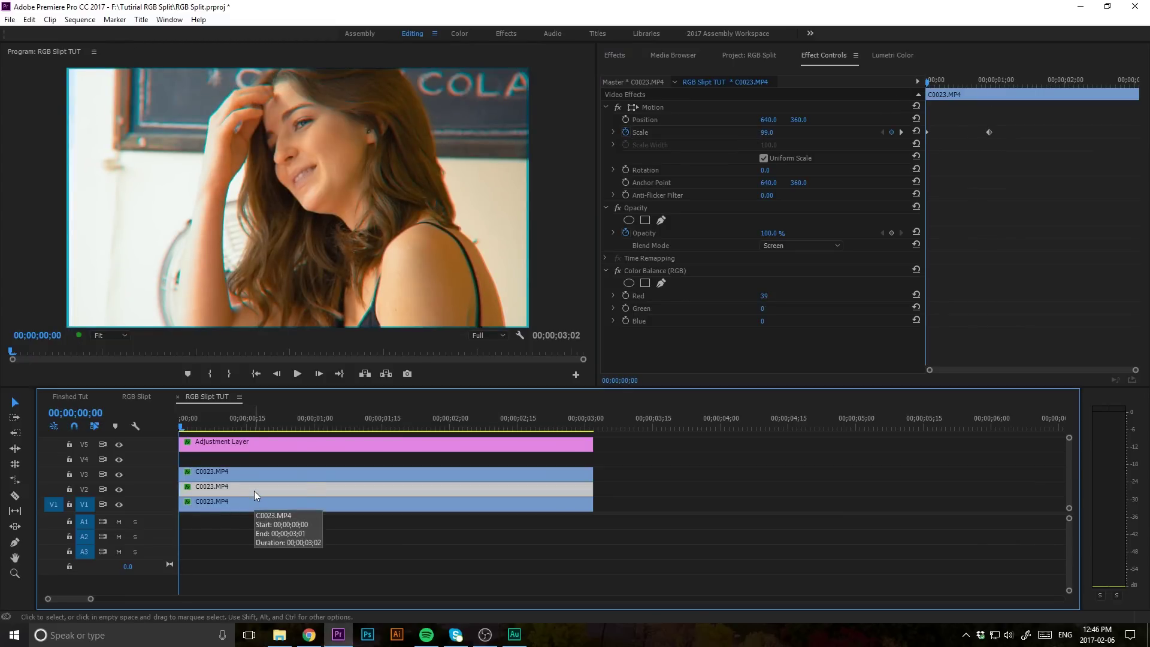
click(257, 508)
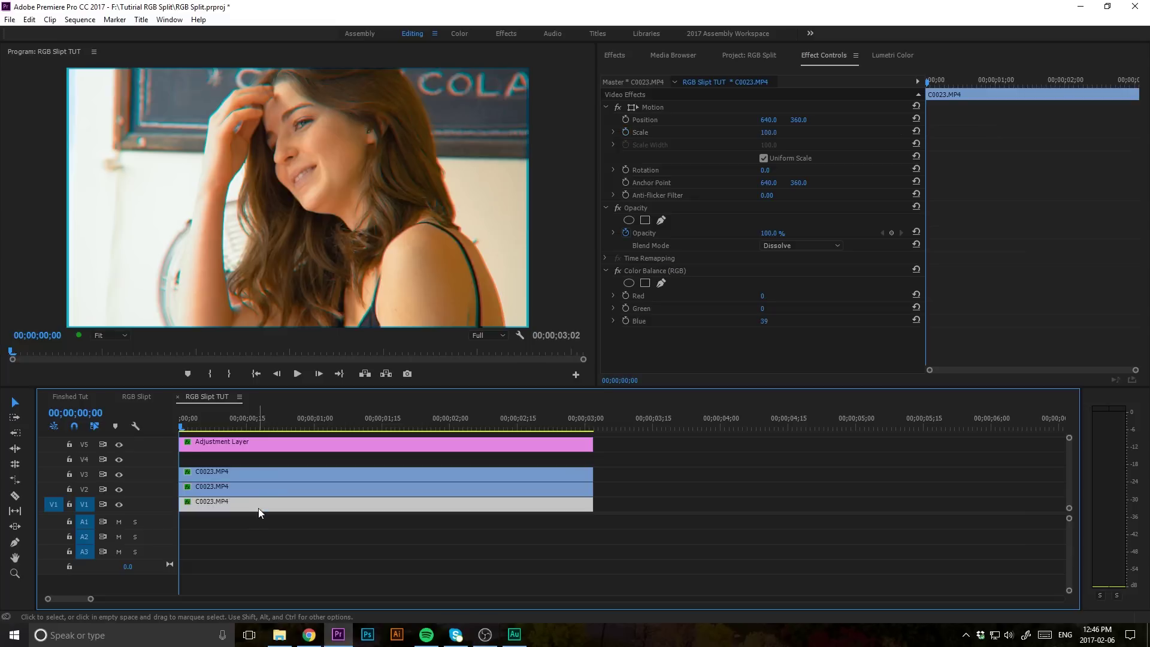
click(258, 490)
click(258, 477)
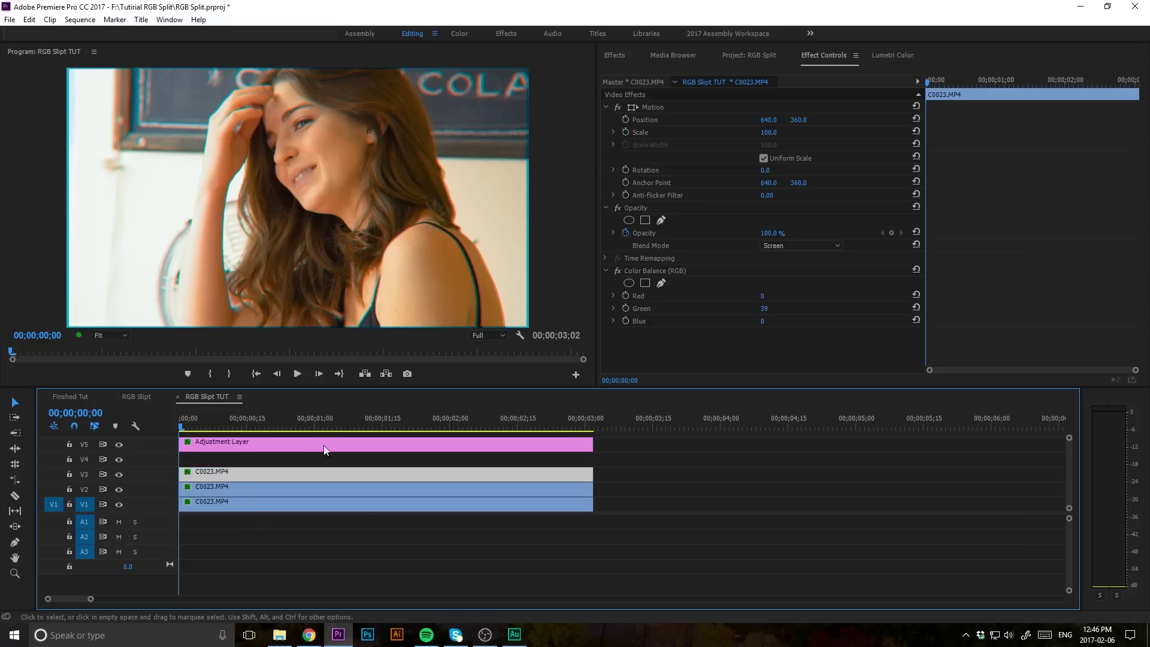